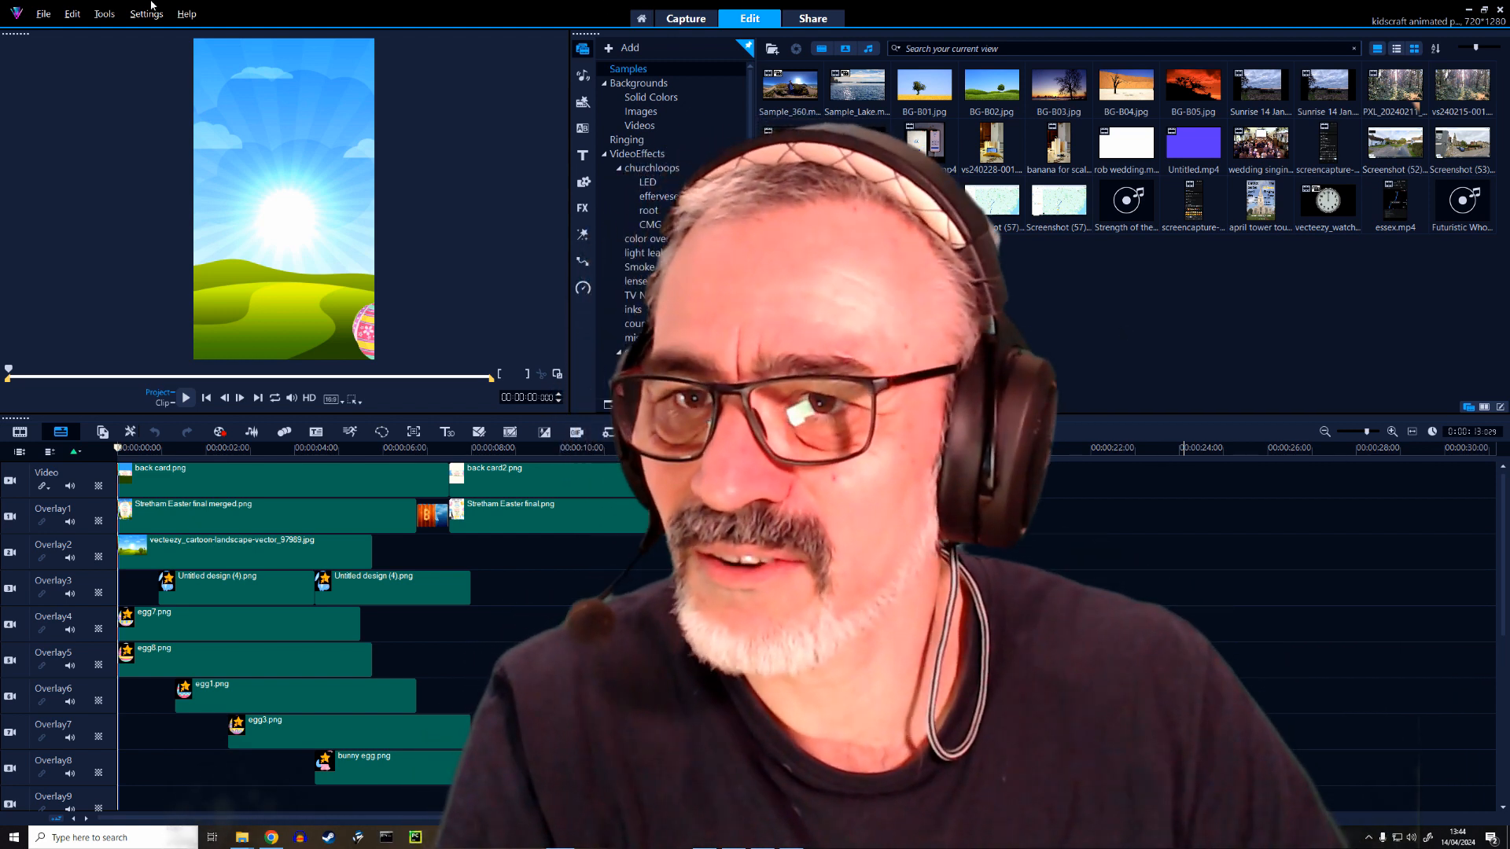
# Check the program's version and edition information.
pyautogui.click(186, 15)
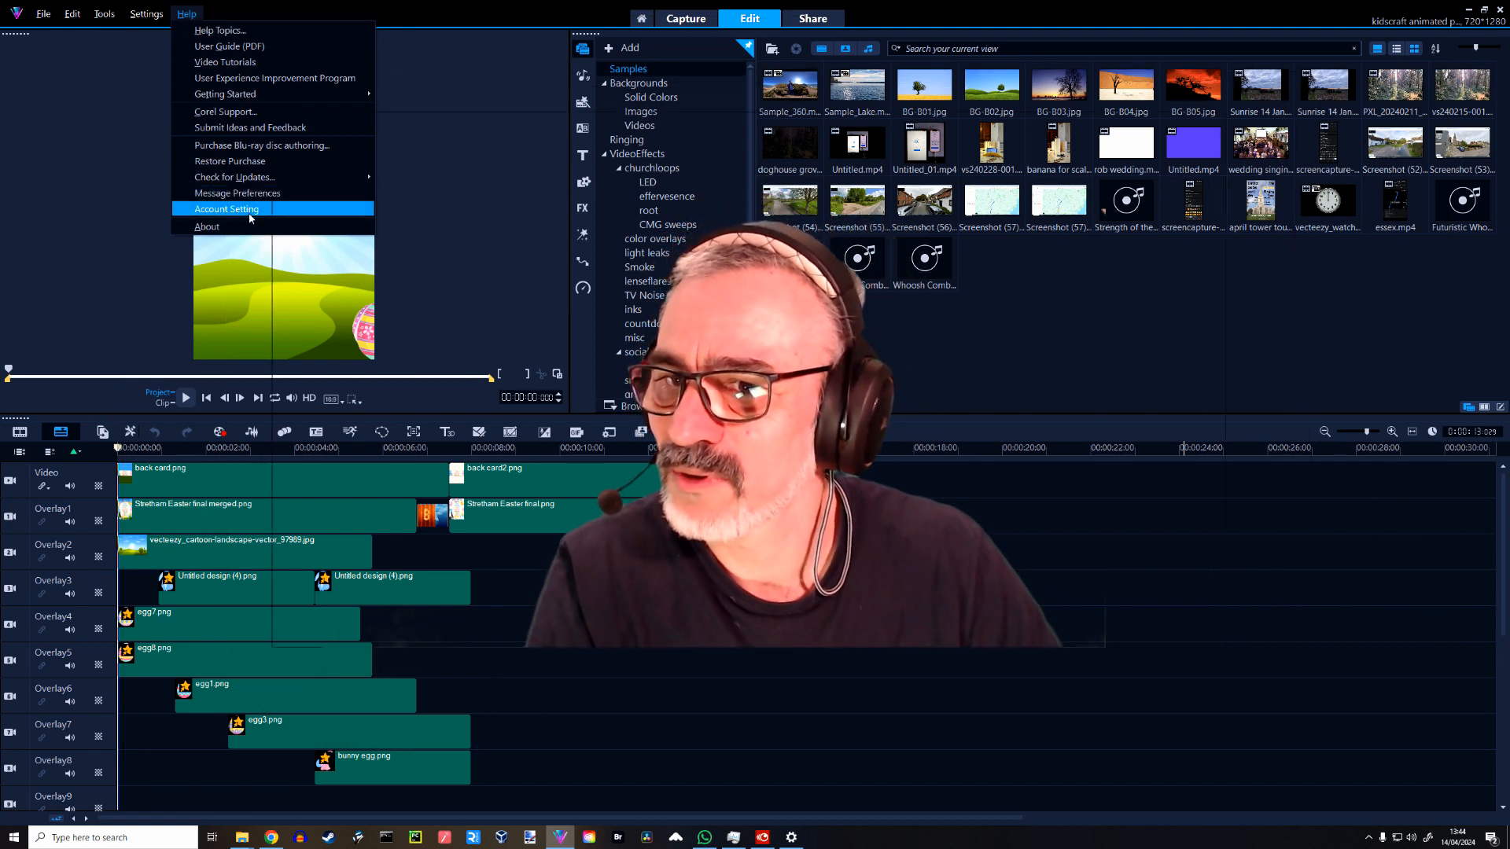
pyautogui.click(207, 227)
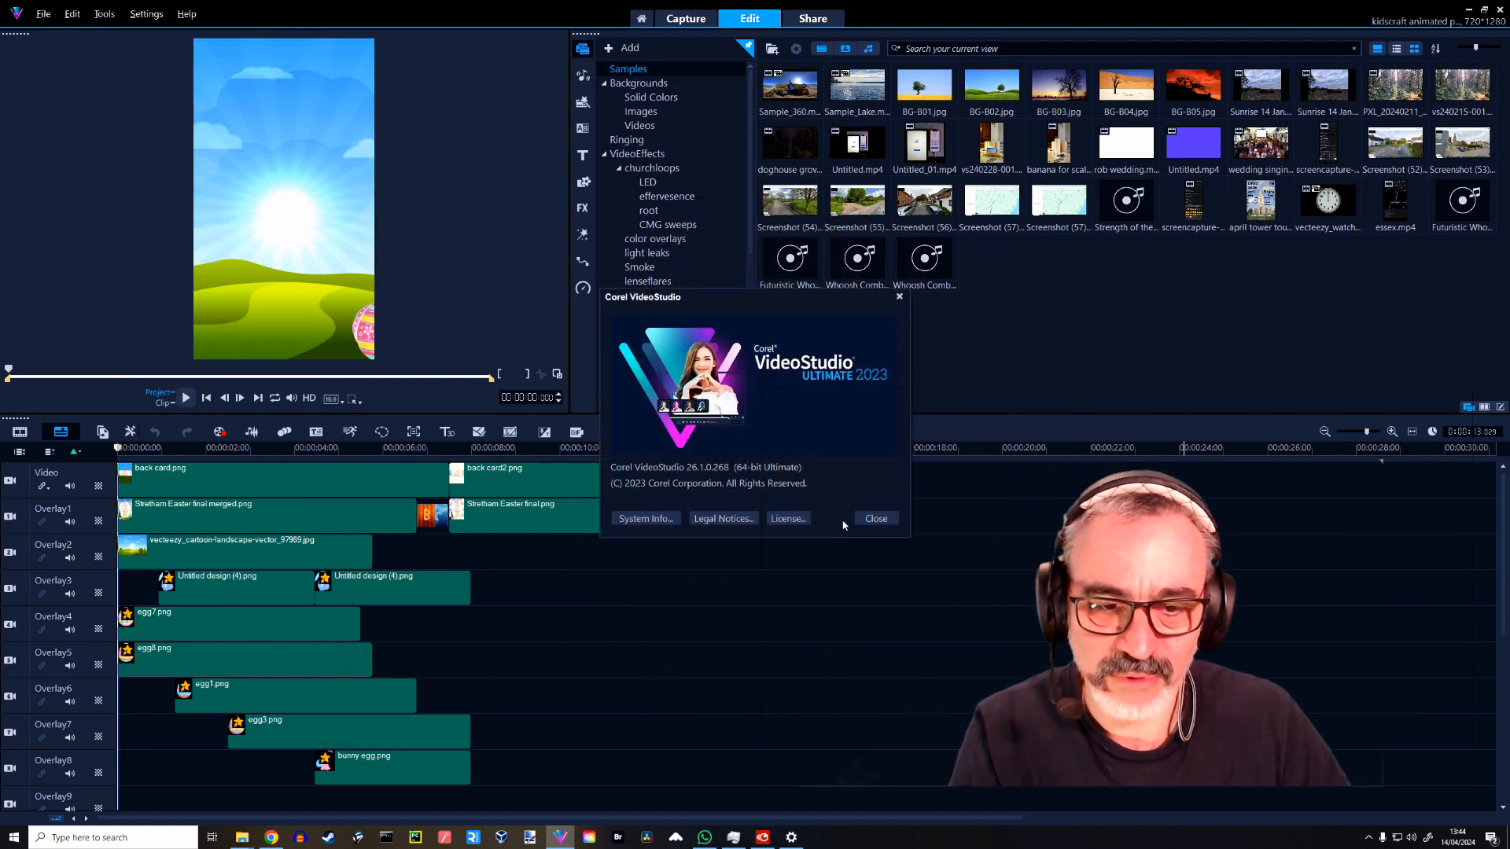
pyautogui.click(882, 519)
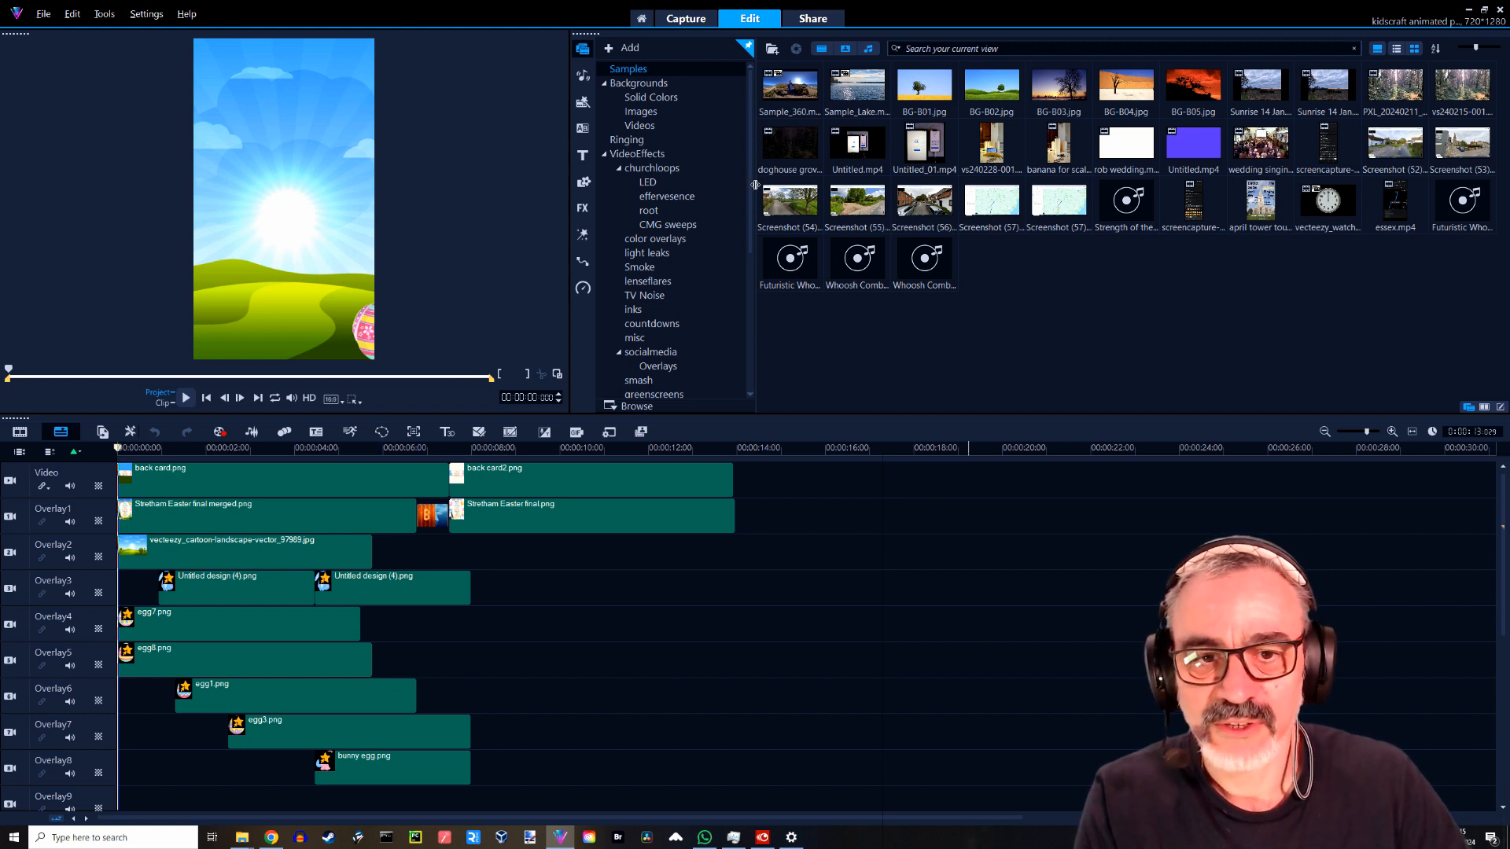
pyautogui.moveTo(753, 192); pyautogui.dragTo(757, 374)
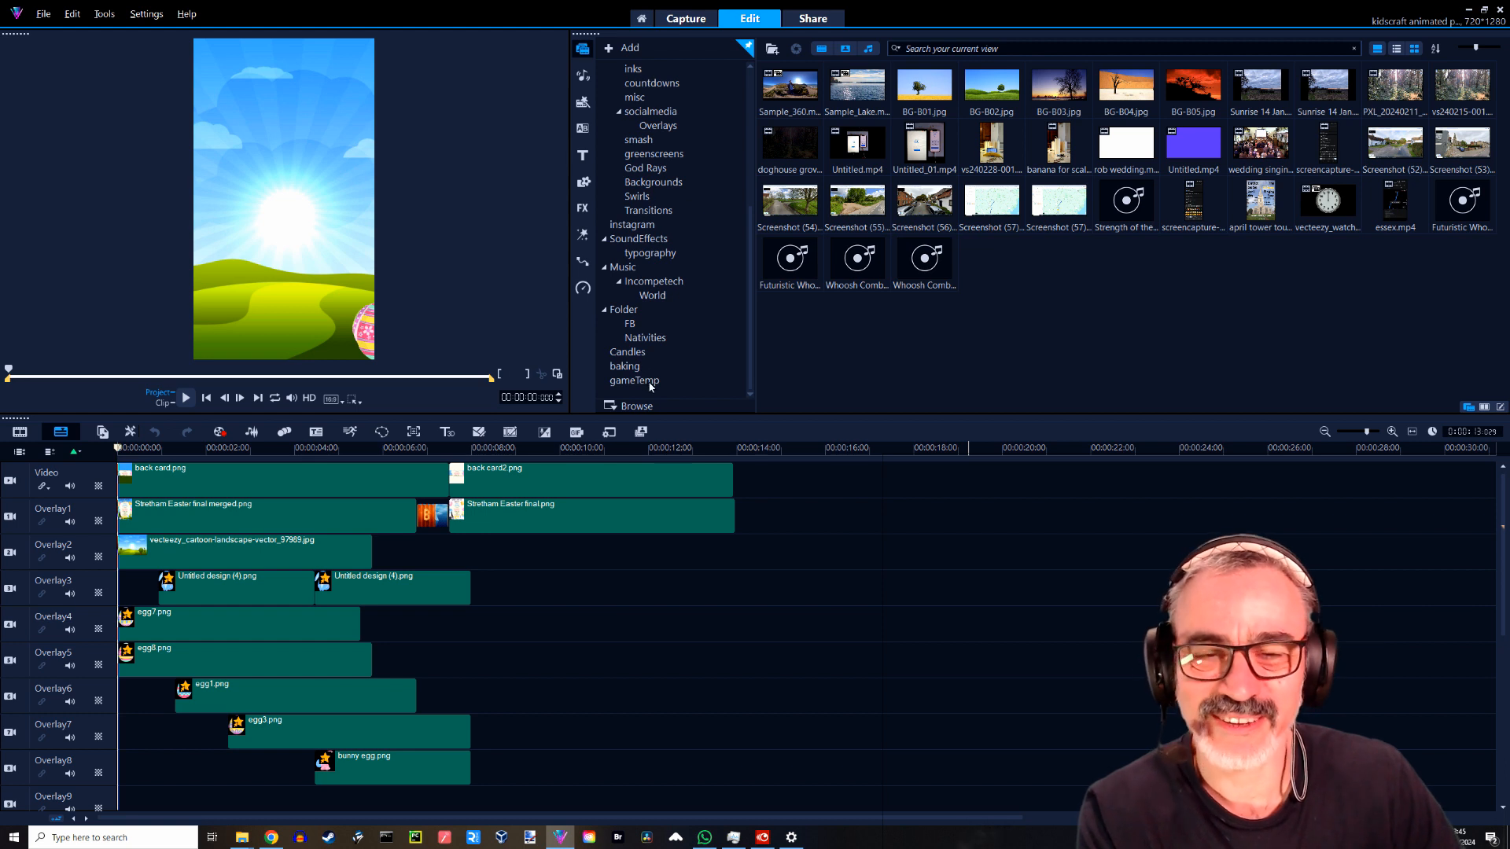
pyautogui.click(762, 837)
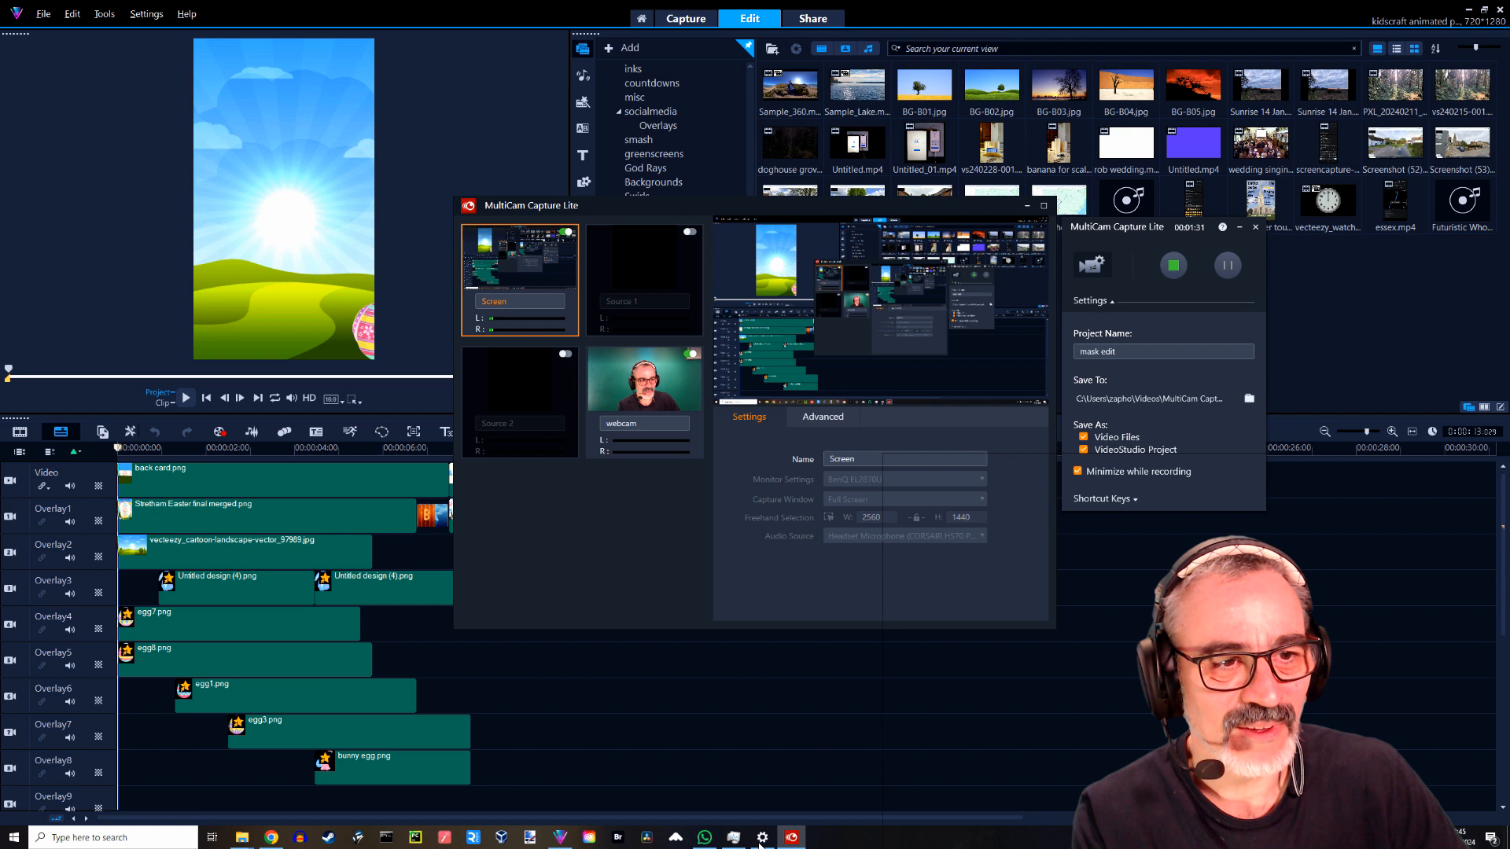
pyautogui.click(574, 15)
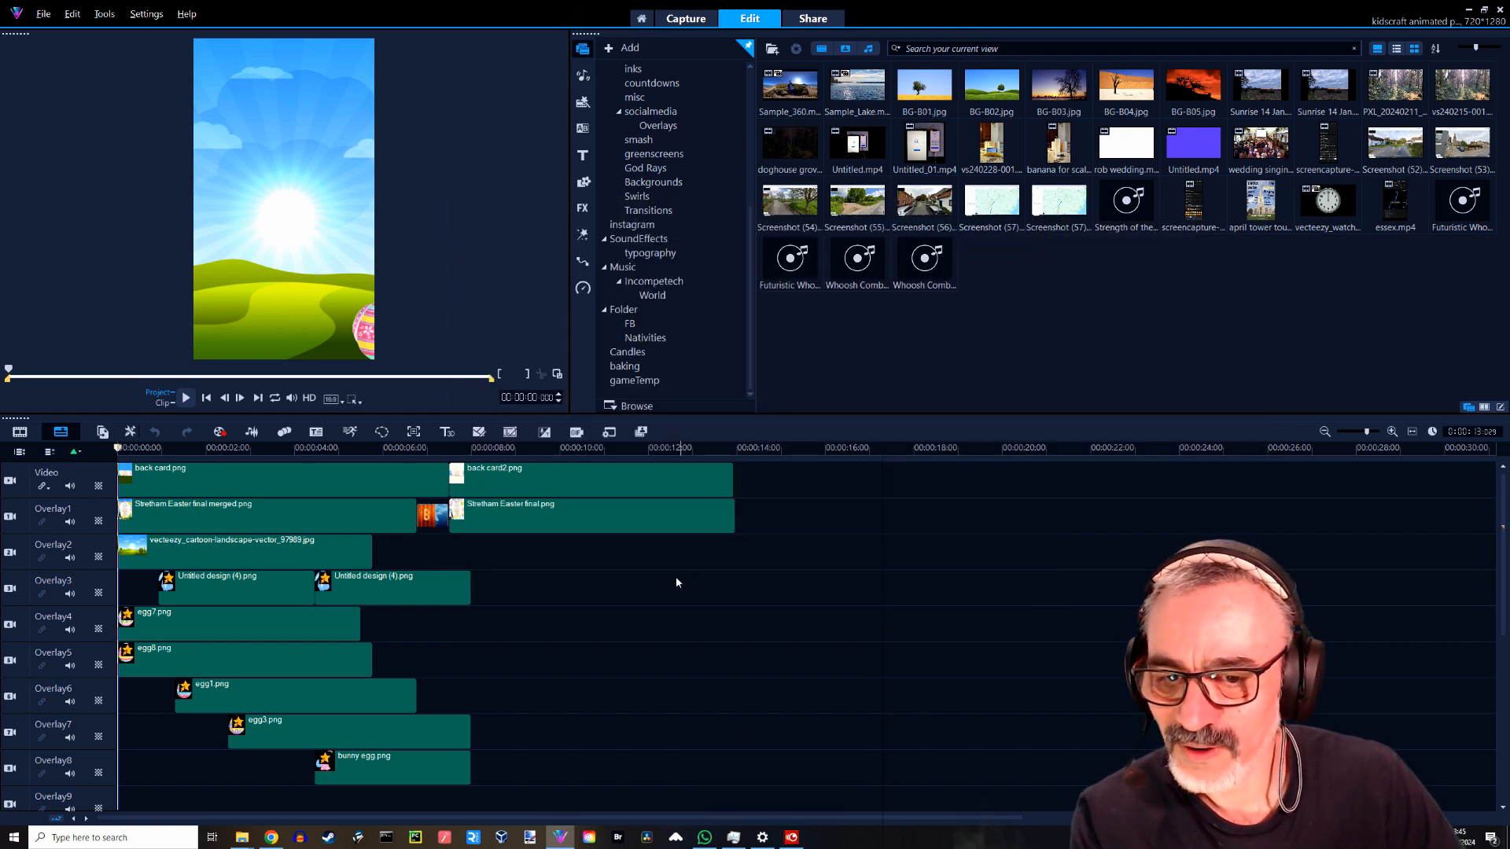
# Look at the second bunny clip and the landscape overlay, and preview the project at about 2 seconds.
pyautogui.click(428, 590)
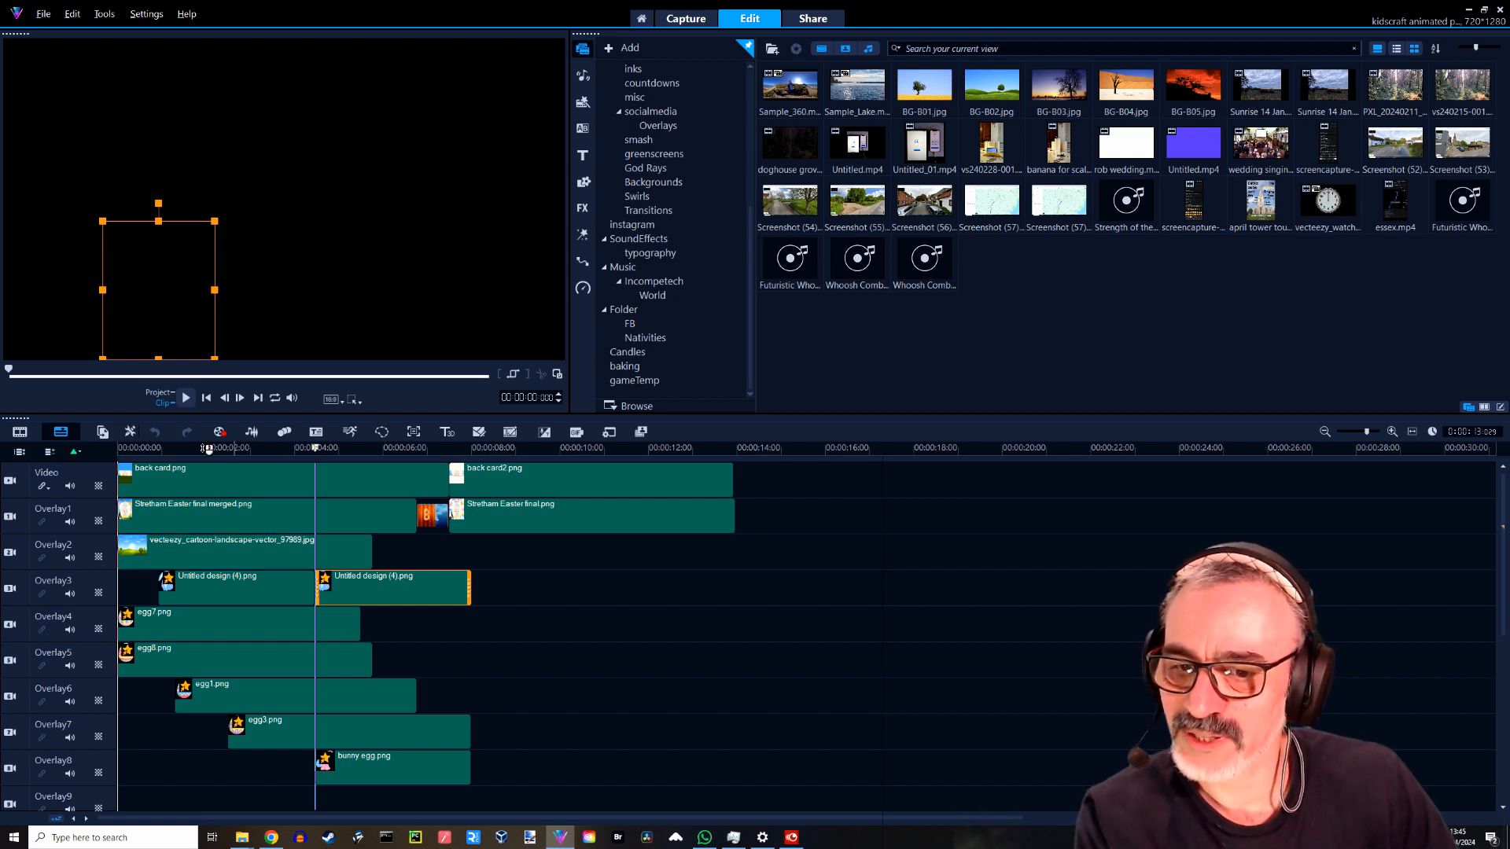
pyautogui.click(353, 546)
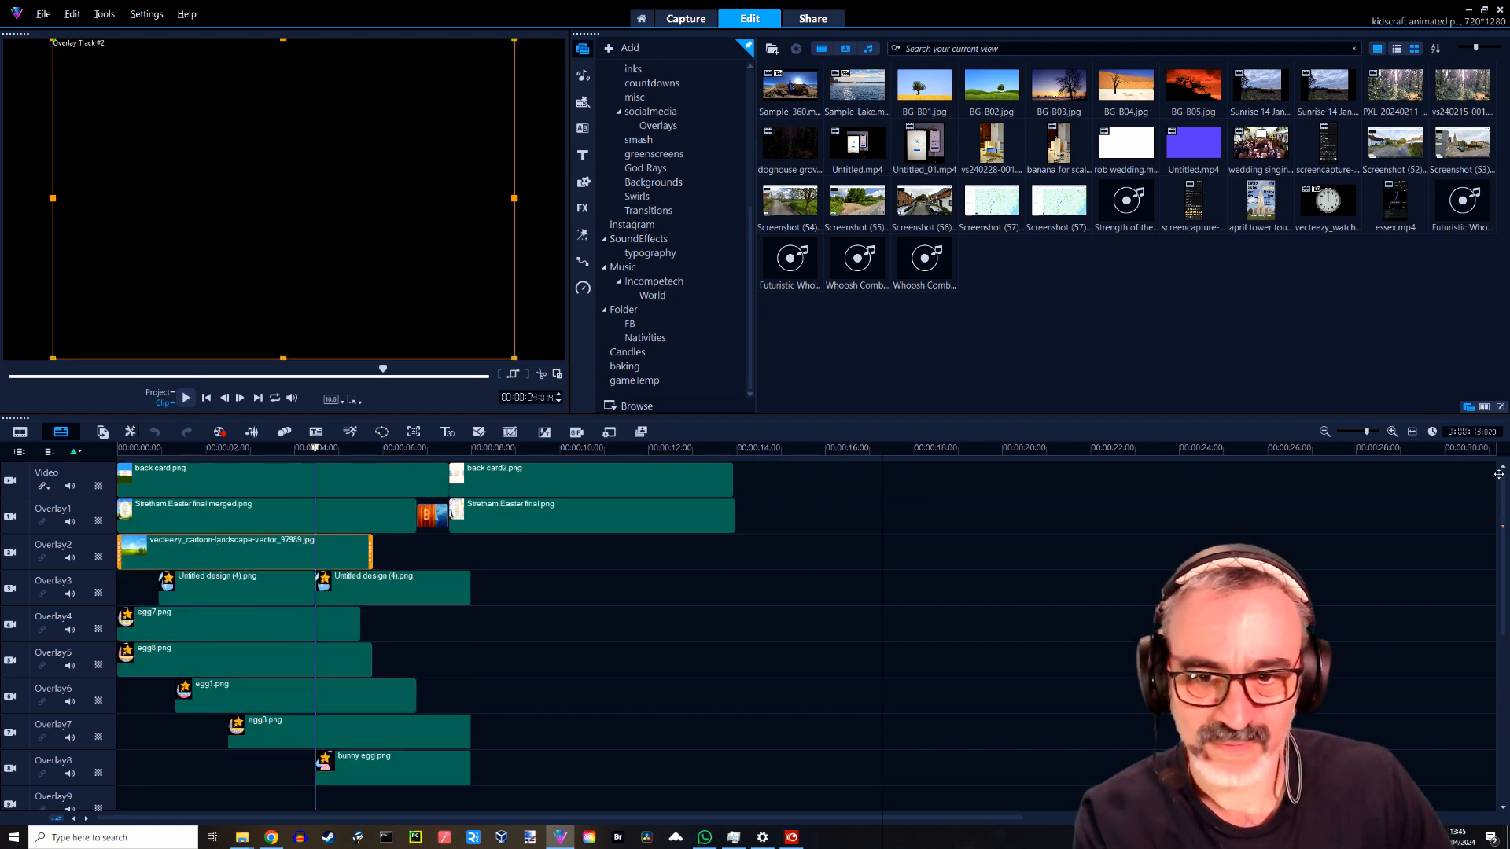
pyautogui.moveTo(225, 446)
pyautogui.mouseDown()
pyautogui.moveTo(122, 446)
pyautogui.moveTo(218, 447)
pyautogui.mouseUp()
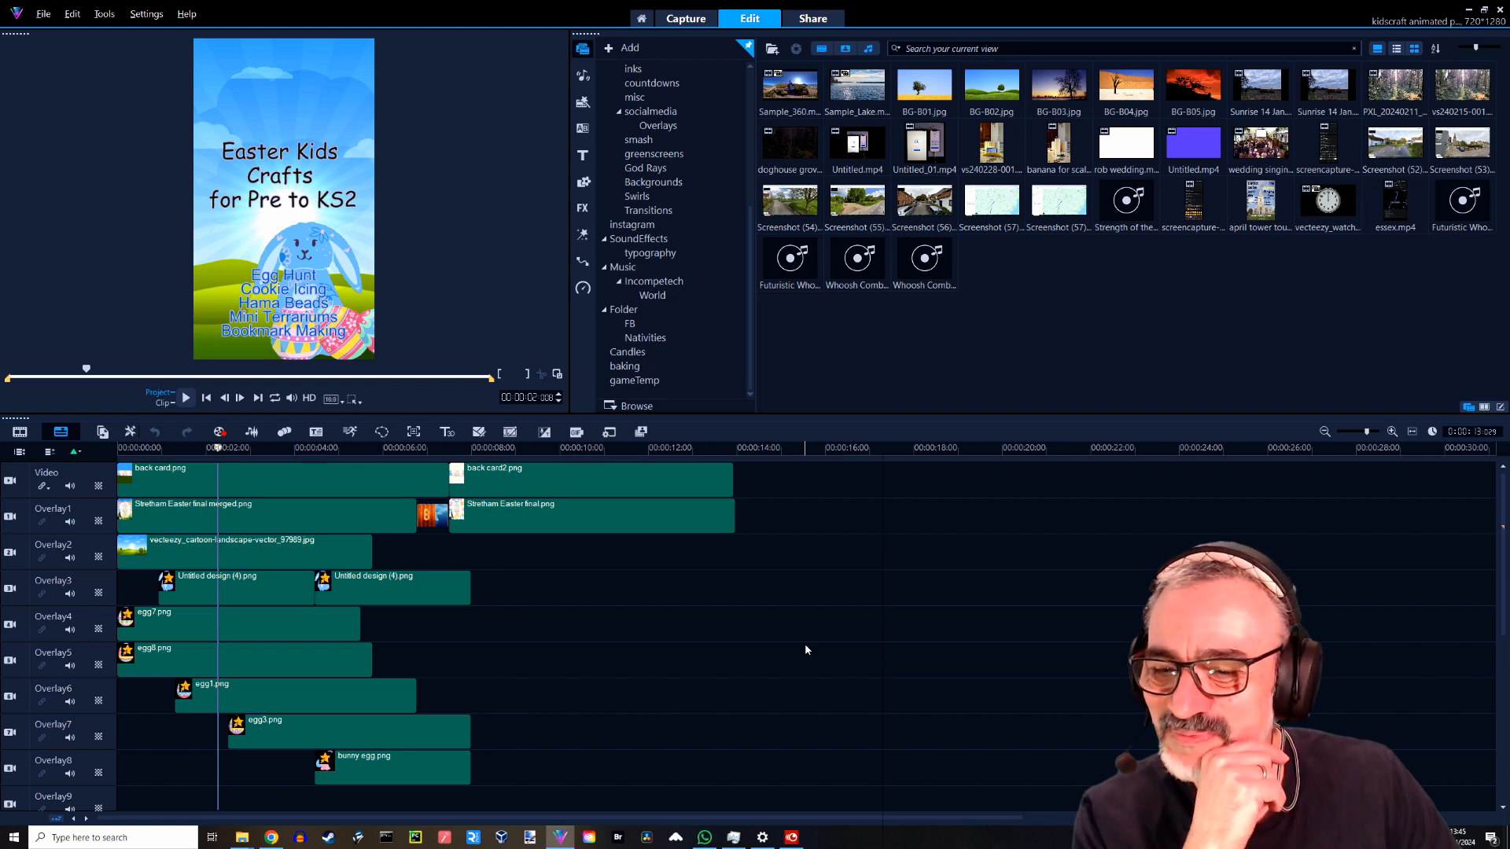
# Disable the Voice track so its audio is left out of project playback.
pyautogui.moveTo(1502, 617); pyautogui.dragTo(1503, 792)
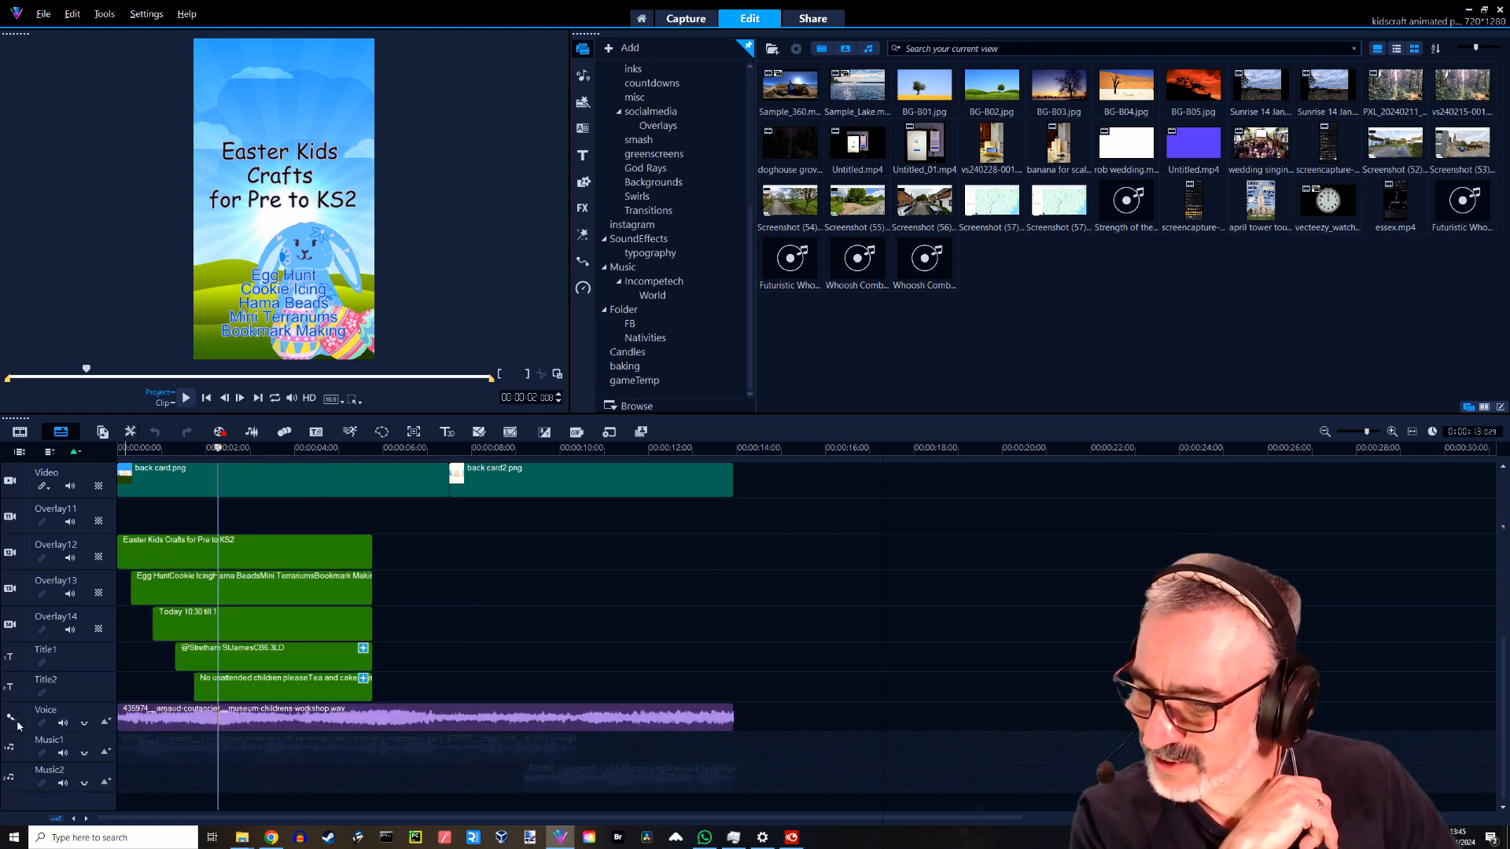
pyautogui.click(14, 719)
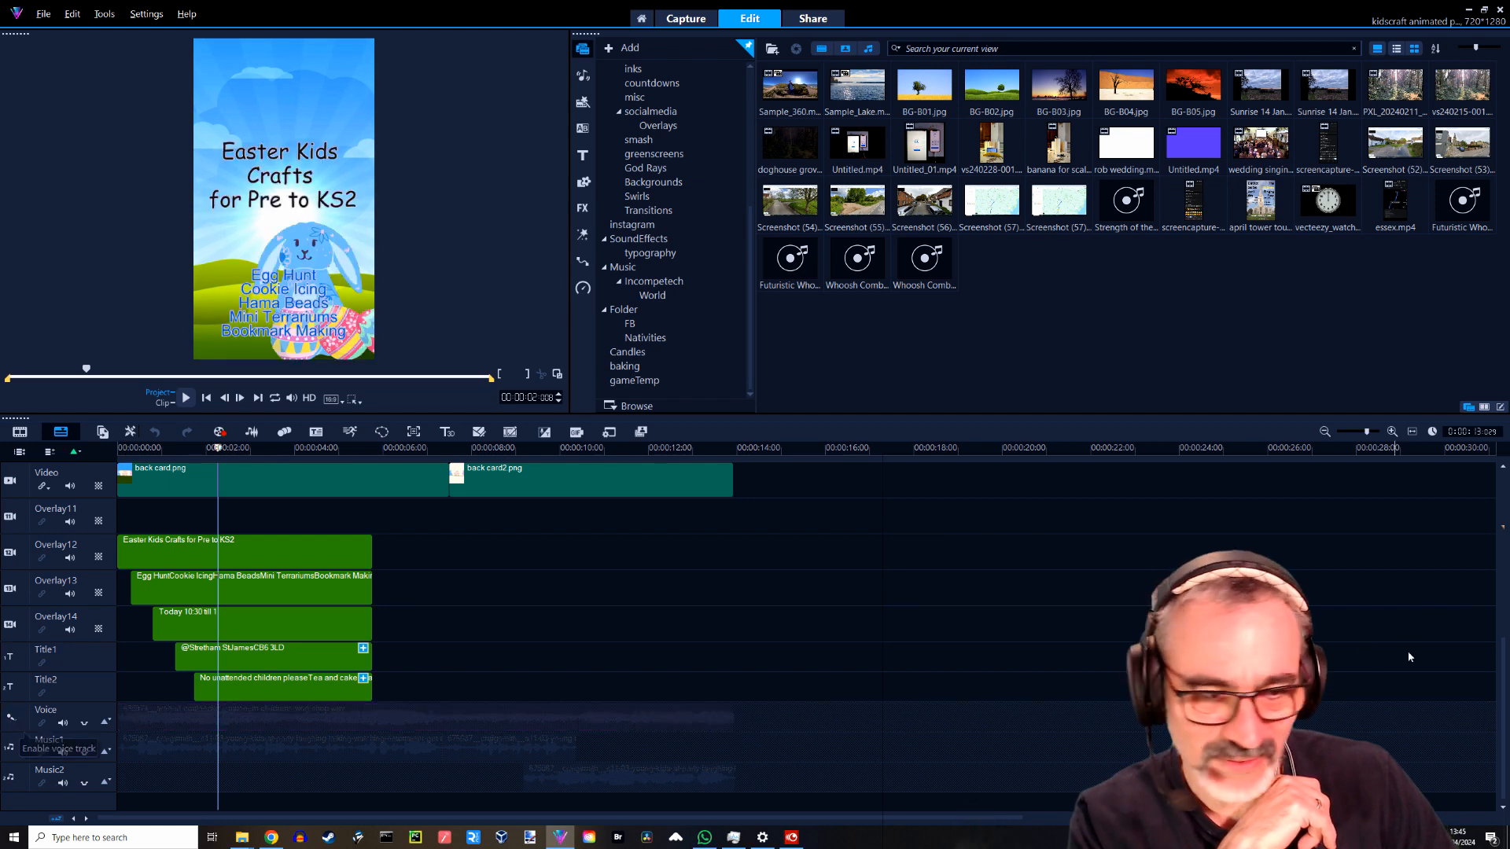
pyautogui.scroll(5, 1492, 702)
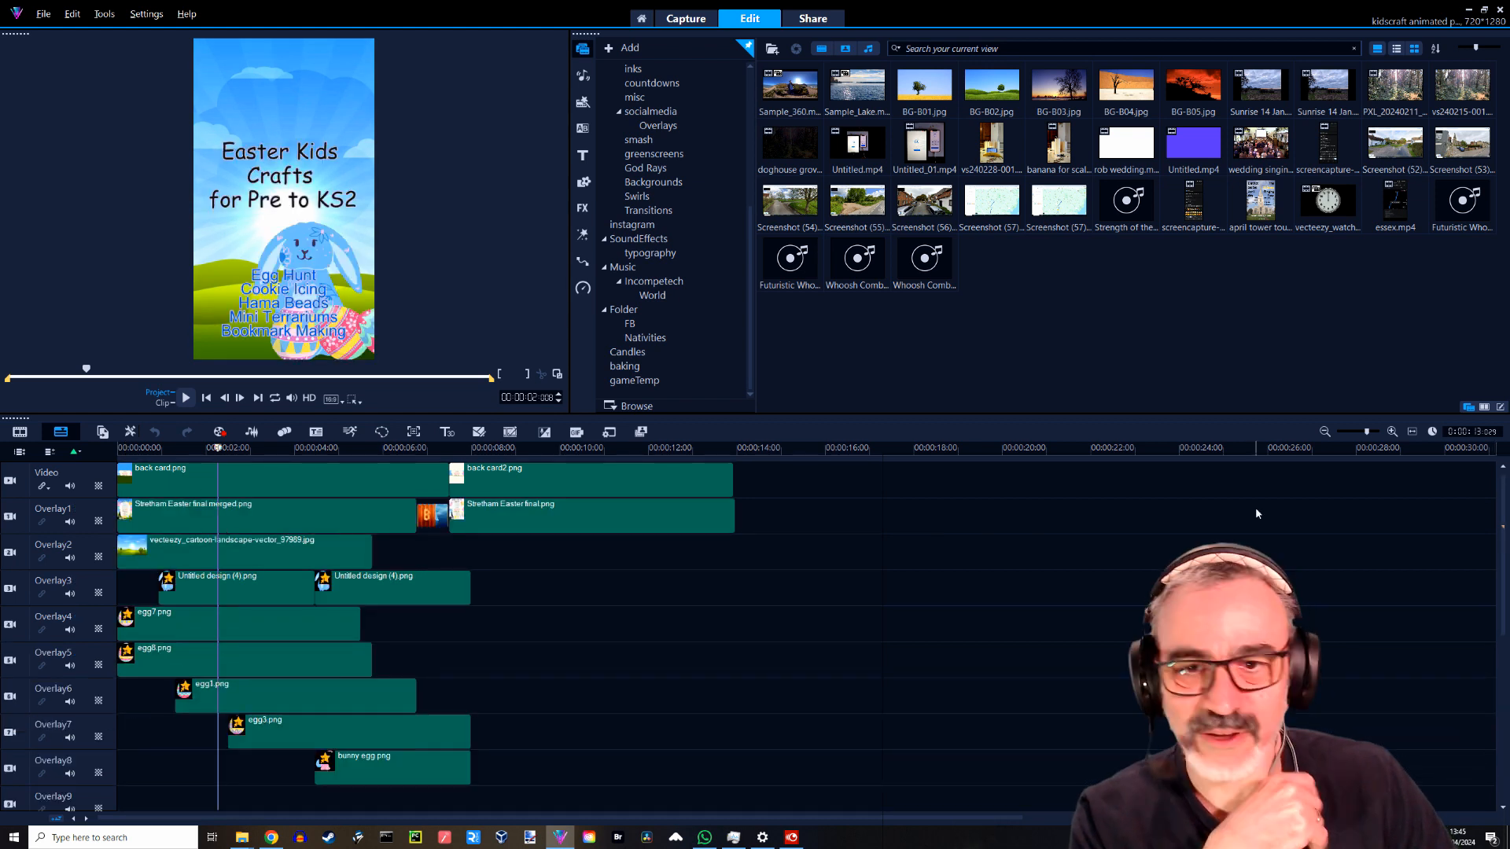
# Review the Mobile profiles and the available project formats in the project properties, then leave without changes.
pyautogui.click(296, 586)
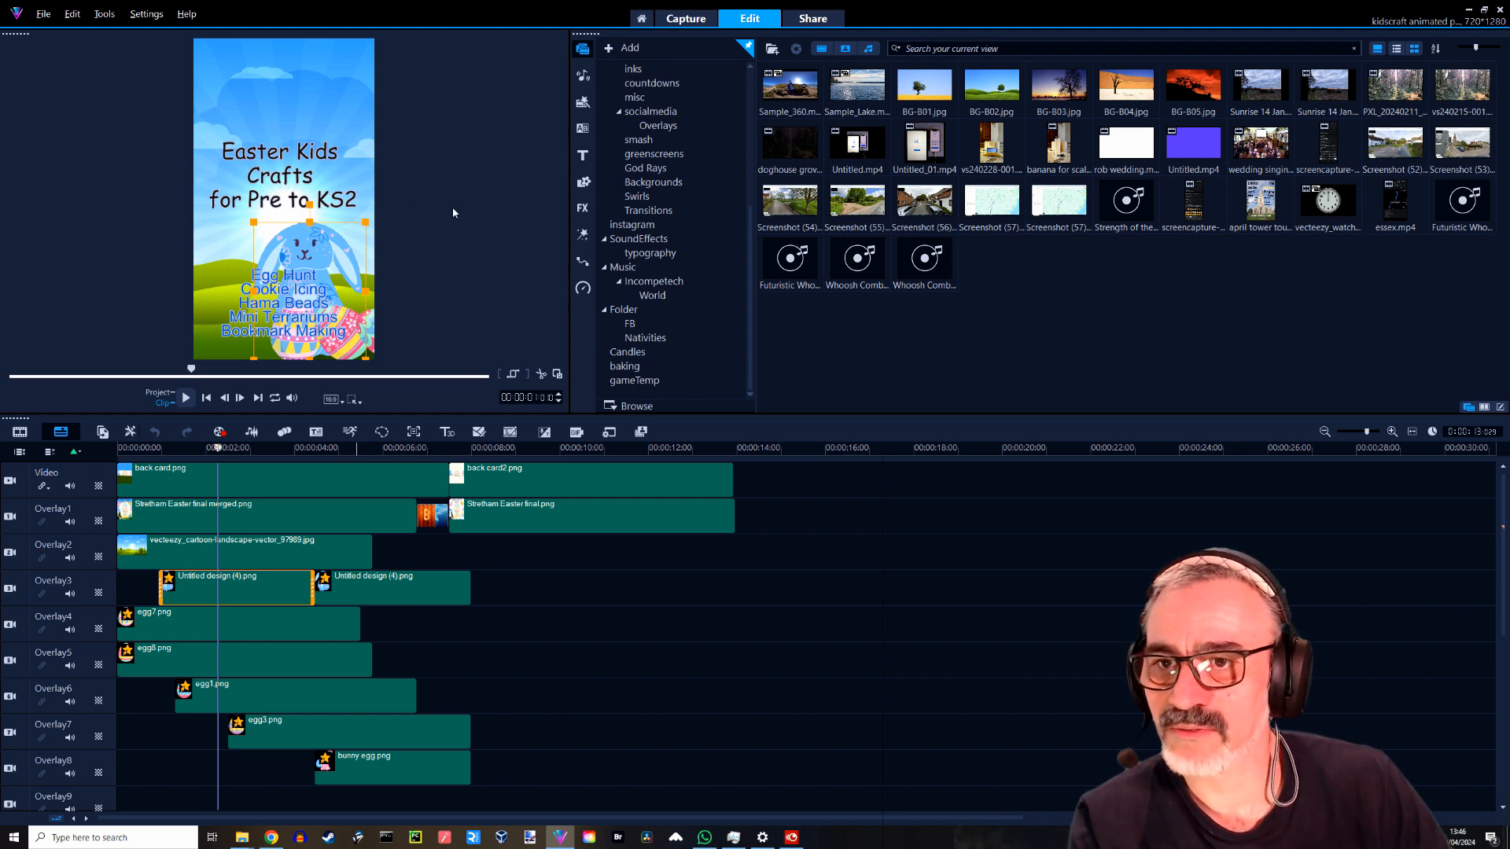
pyautogui.click(146, 14)
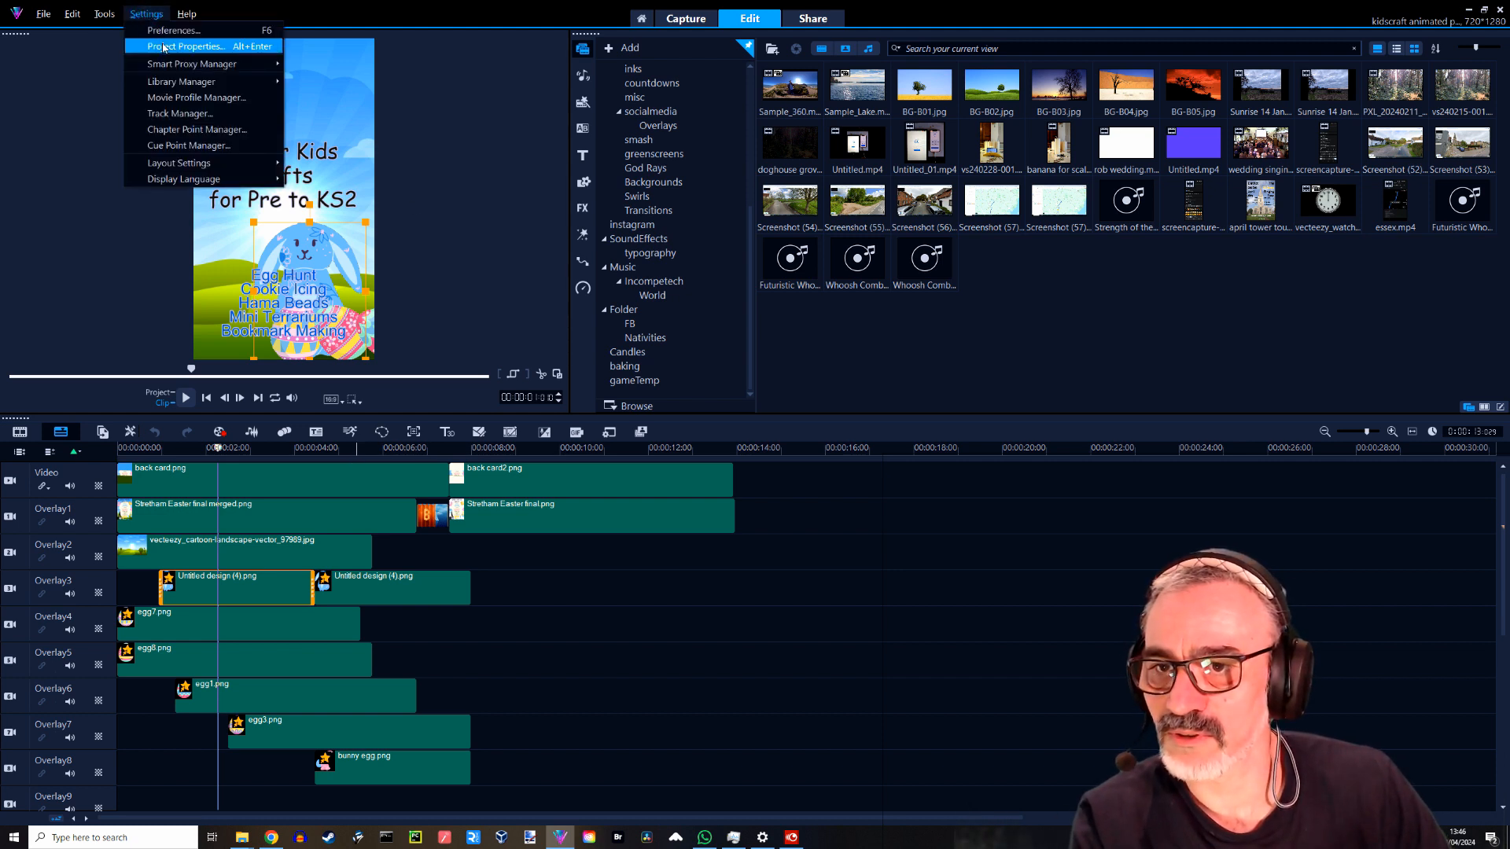
pyautogui.click(164, 46)
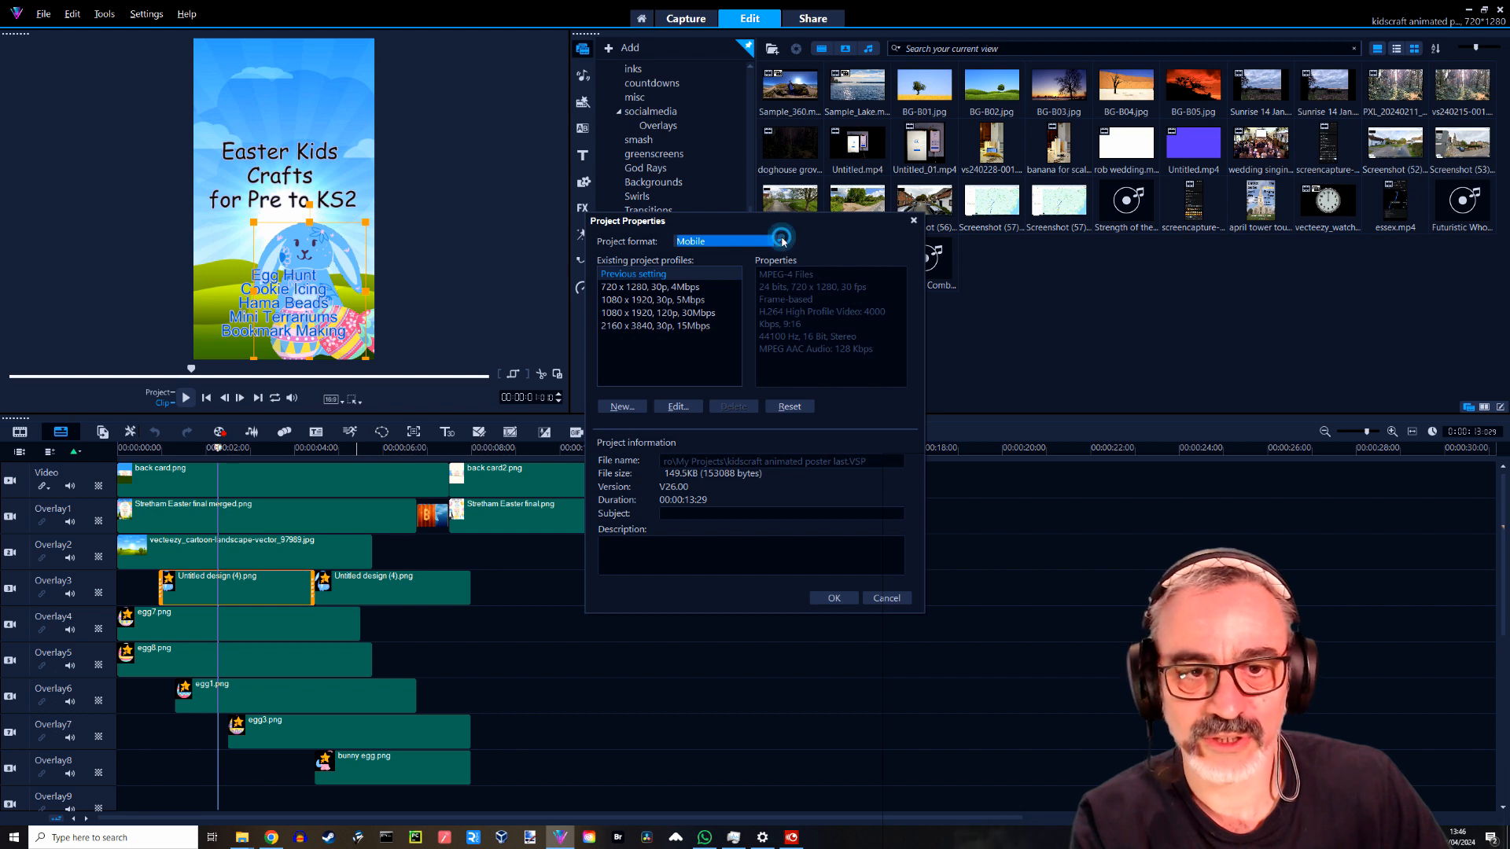
pyautogui.click(780, 241)
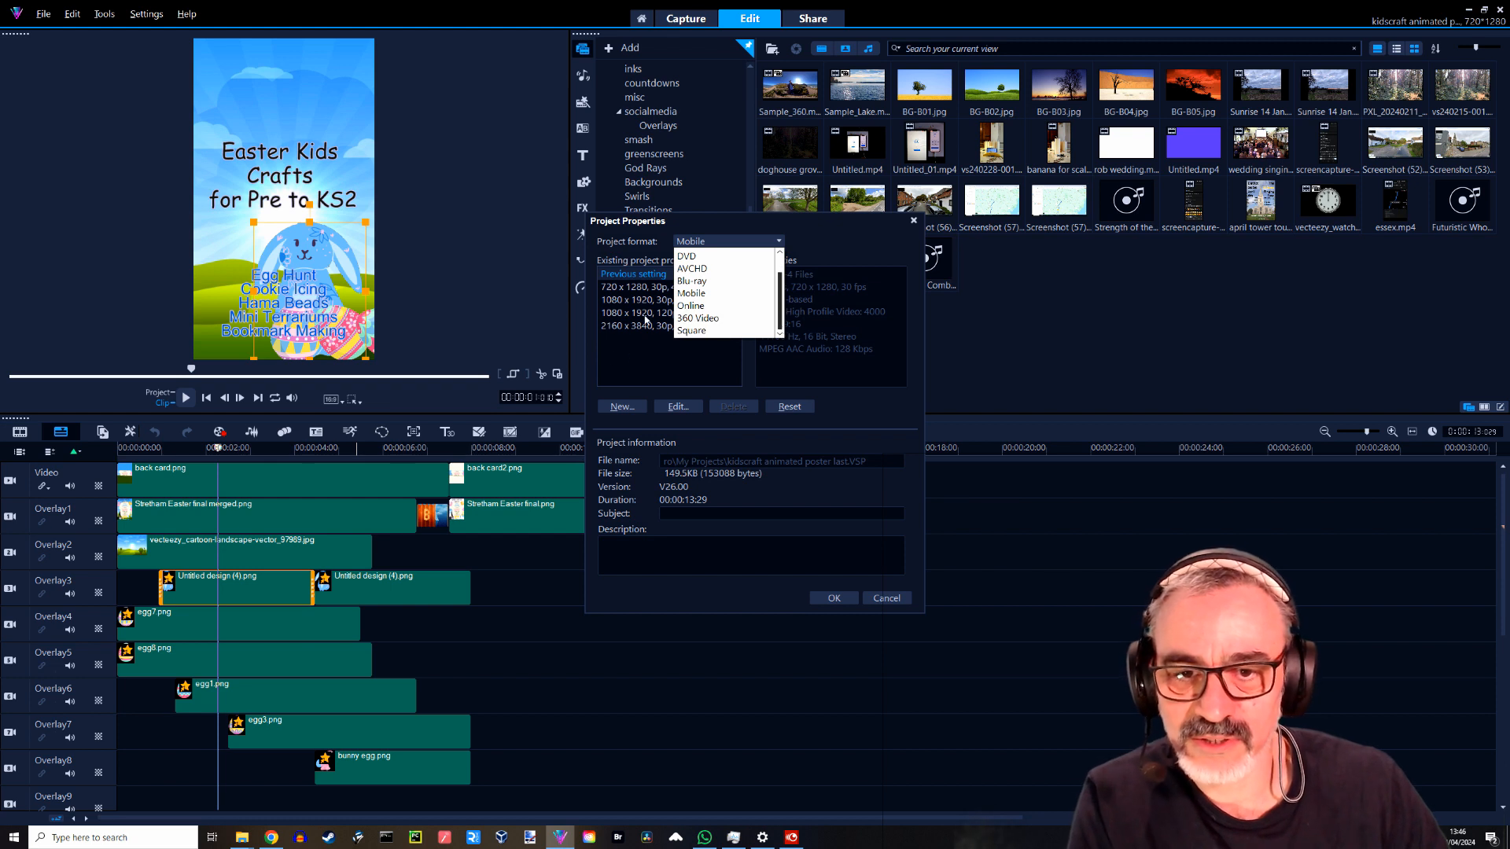
pyautogui.click(886, 601)
pyautogui.click(886, 601)
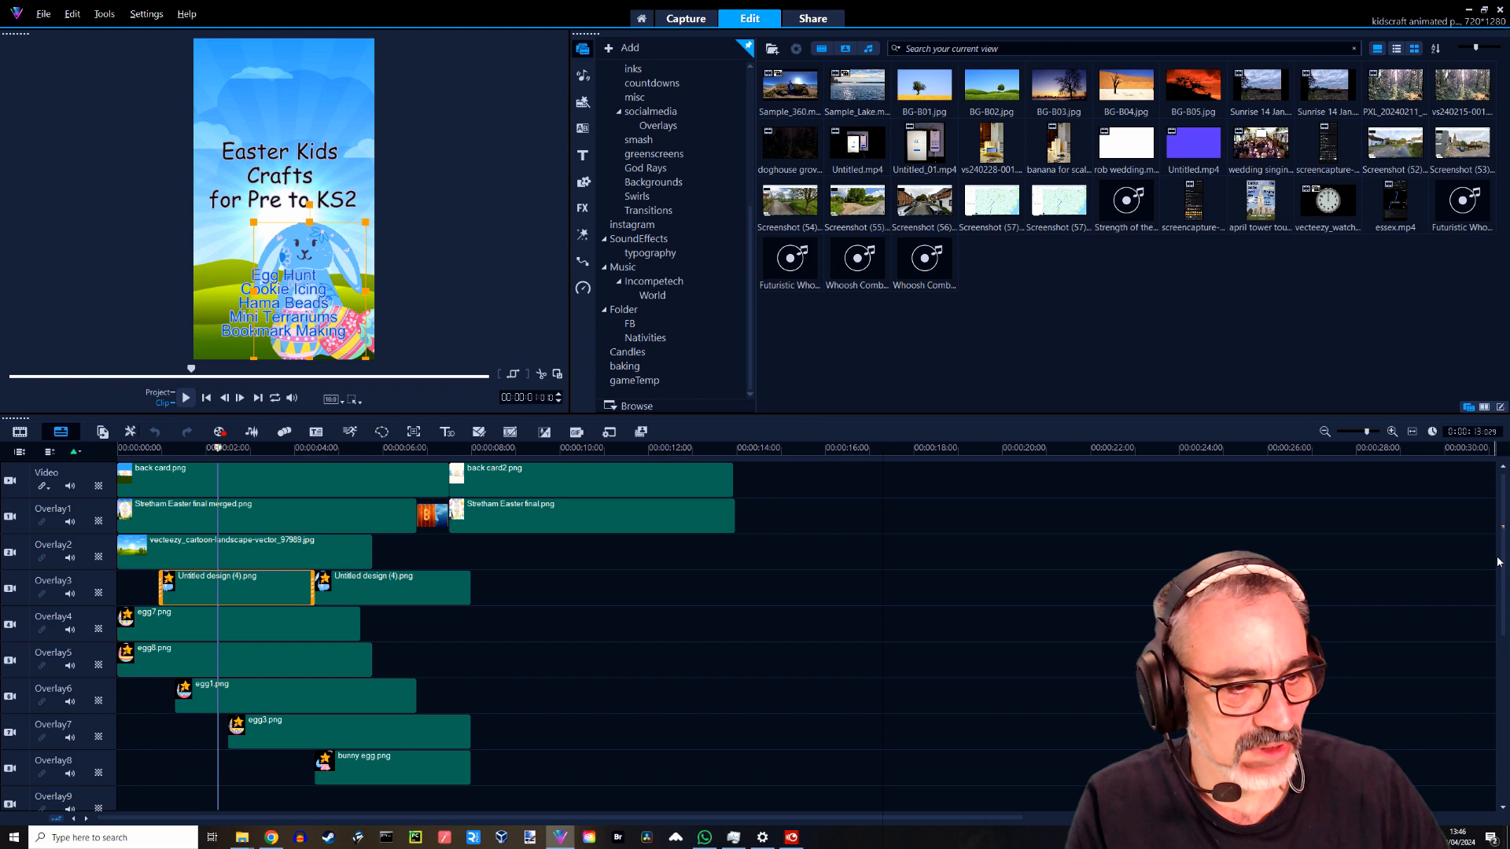
# Find the title clips on the lower overlay tracks and scrub through their animation to just past 5 seconds.
pyautogui.moveTo(1500, 561); pyautogui.dragTo(1503, 697)
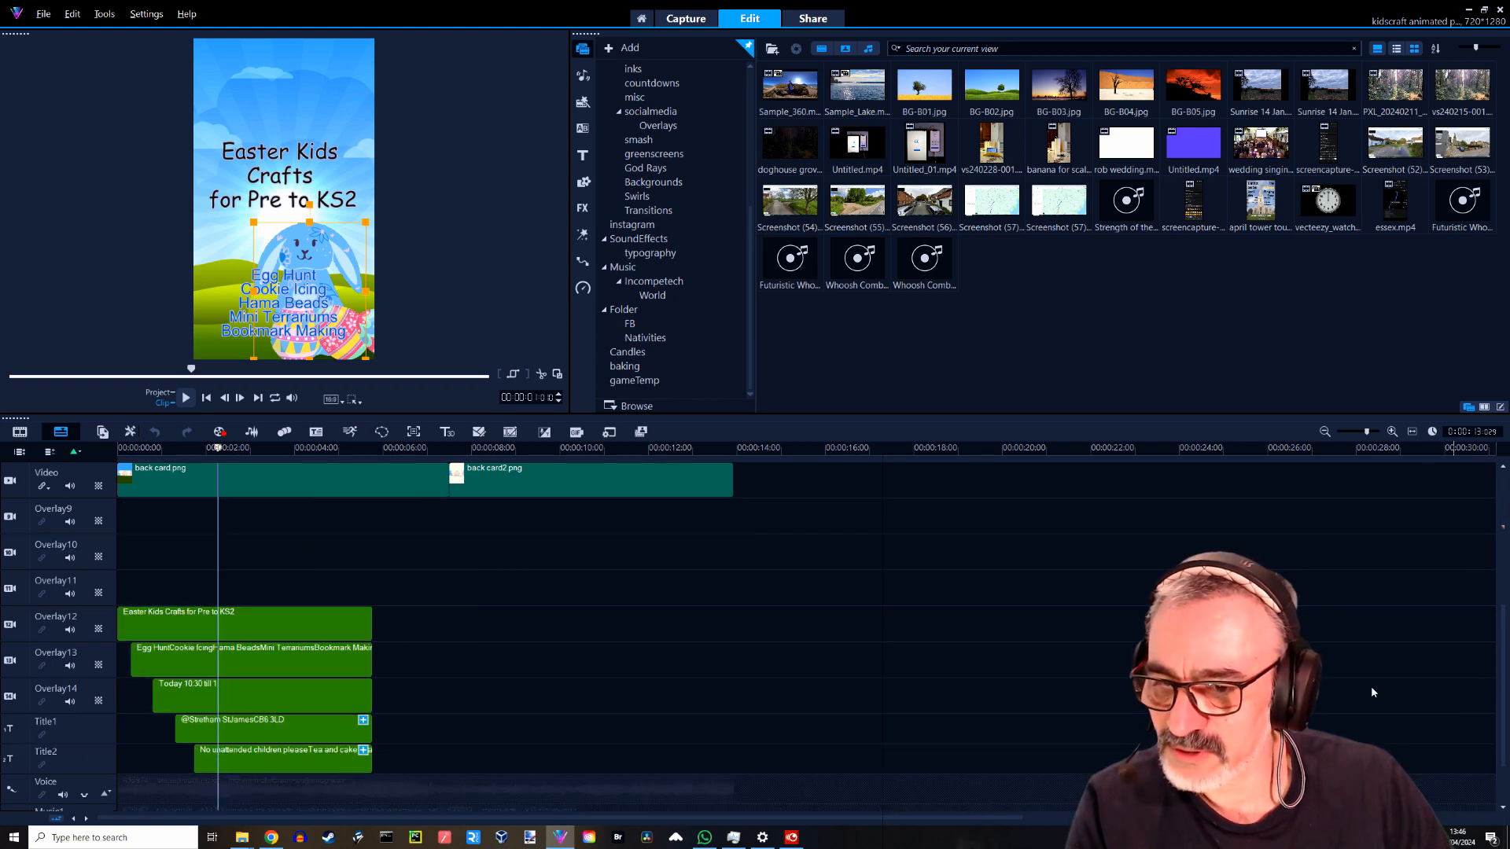
pyautogui.click(322, 624)
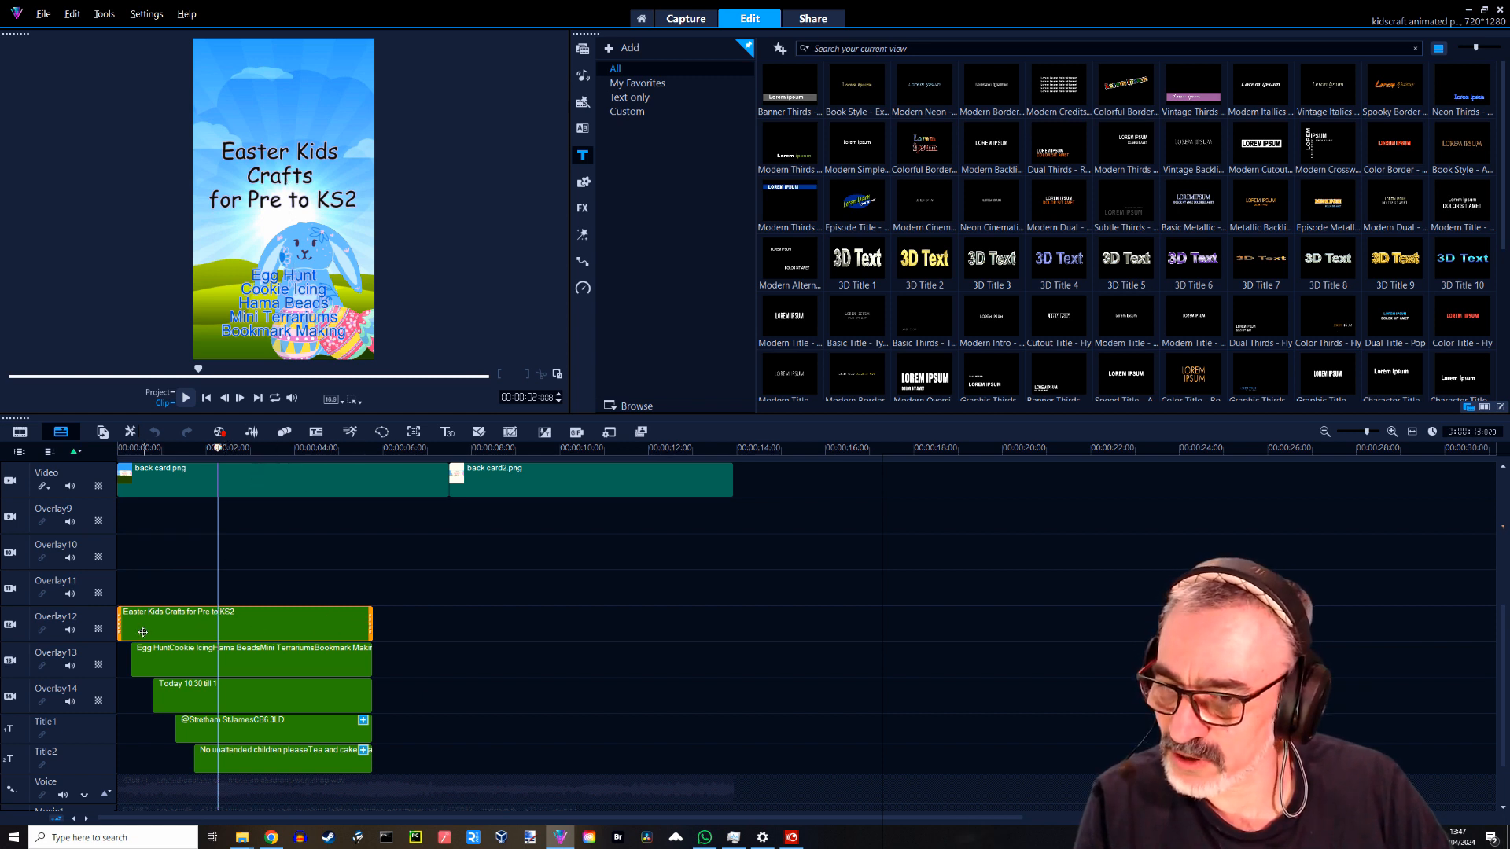
pyautogui.click(218, 447)
pyautogui.moveTo(218, 448); pyautogui.dragTo(220, 447)
pyautogui.moveTo(142, 450); pyautogui.dragTo(359, 450)
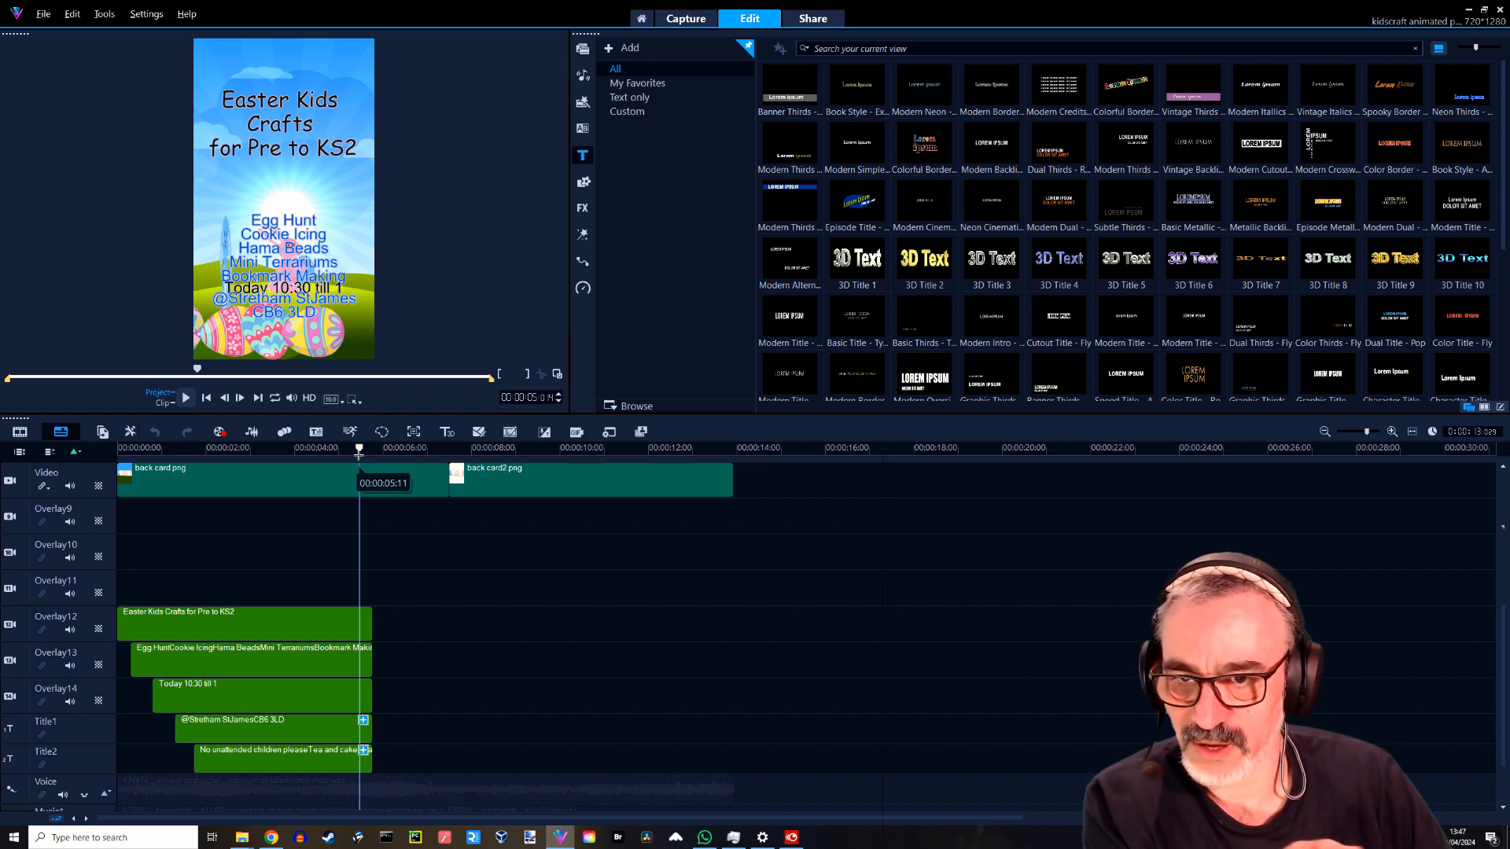
pyautogui.moveTo(359, 452); pyautogui.dragTo(365, 452)
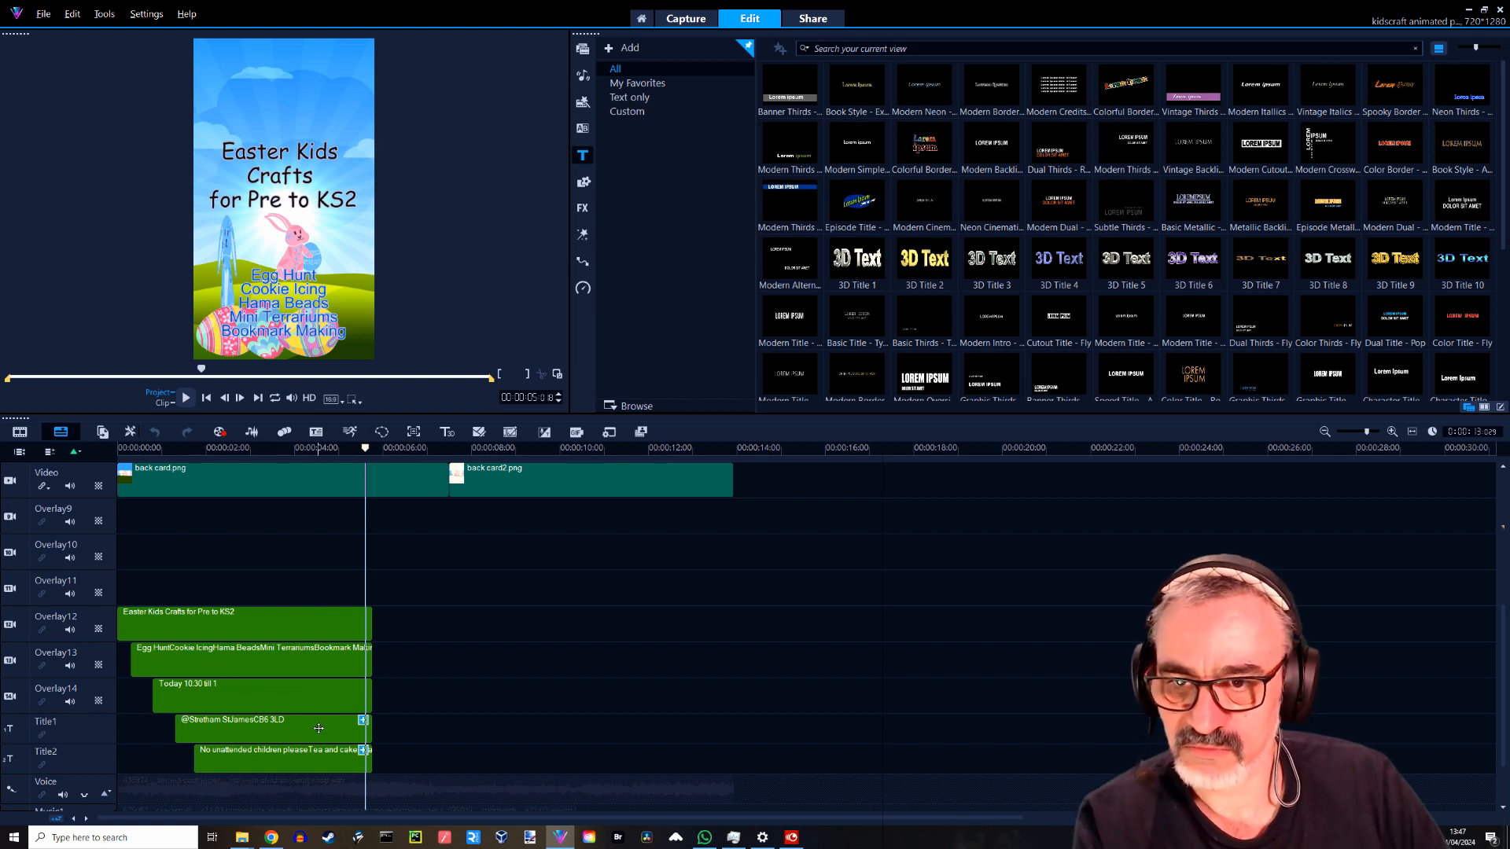
# Play the poster animation from the start twice to watch the titles fly in and out.
pyautogui.moveTo(373, 450); pyautogui.dragTo(118, 455)
pyautogui.press('space')
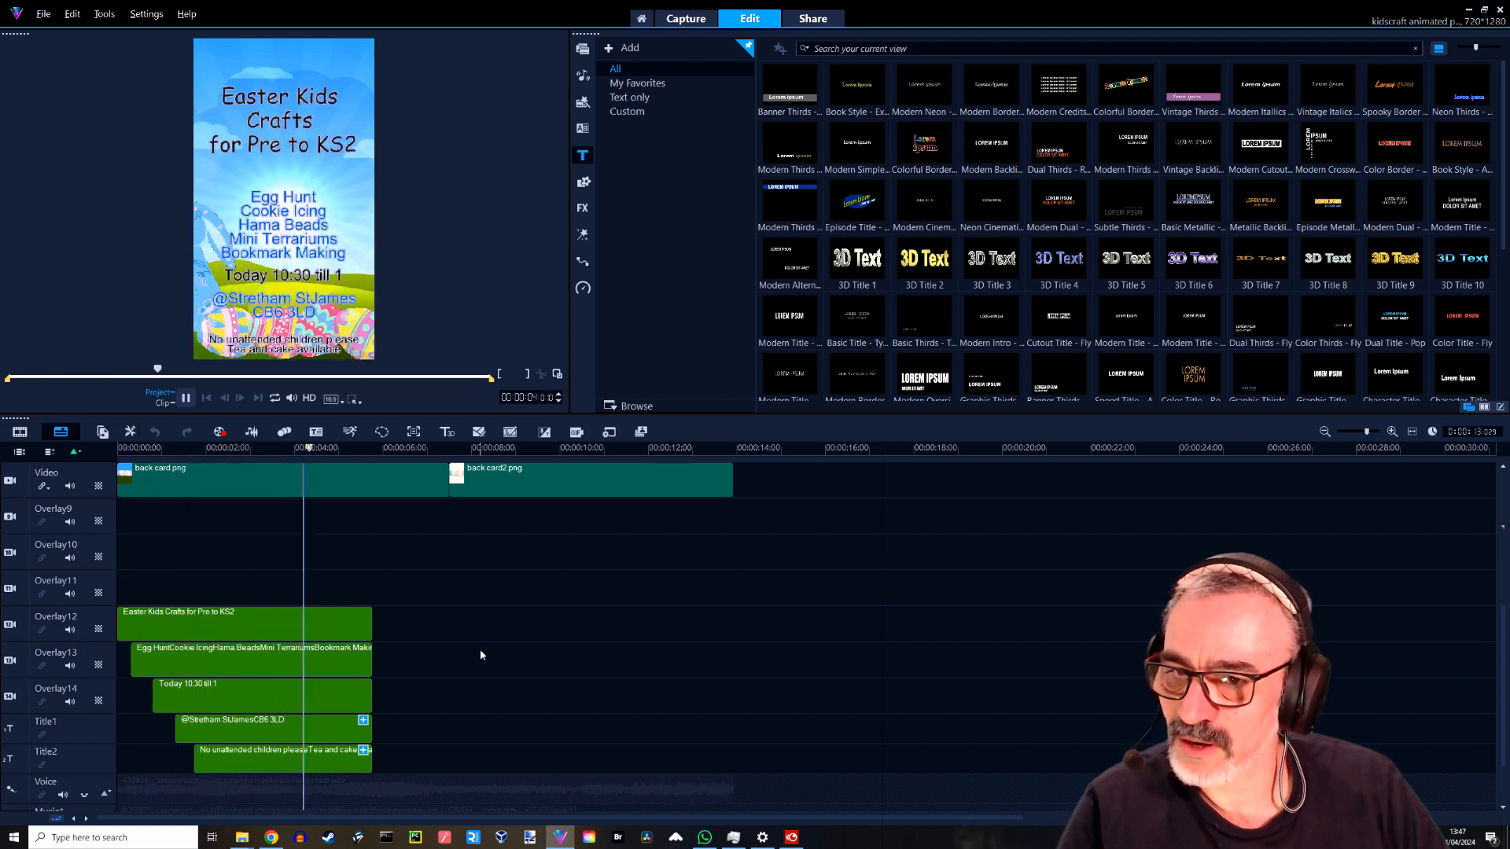
pyautogui.press('space')
pyautogui.moveTo(376, 449); pyautogui.dragTo(119, 449)
pyautogui.press('space')
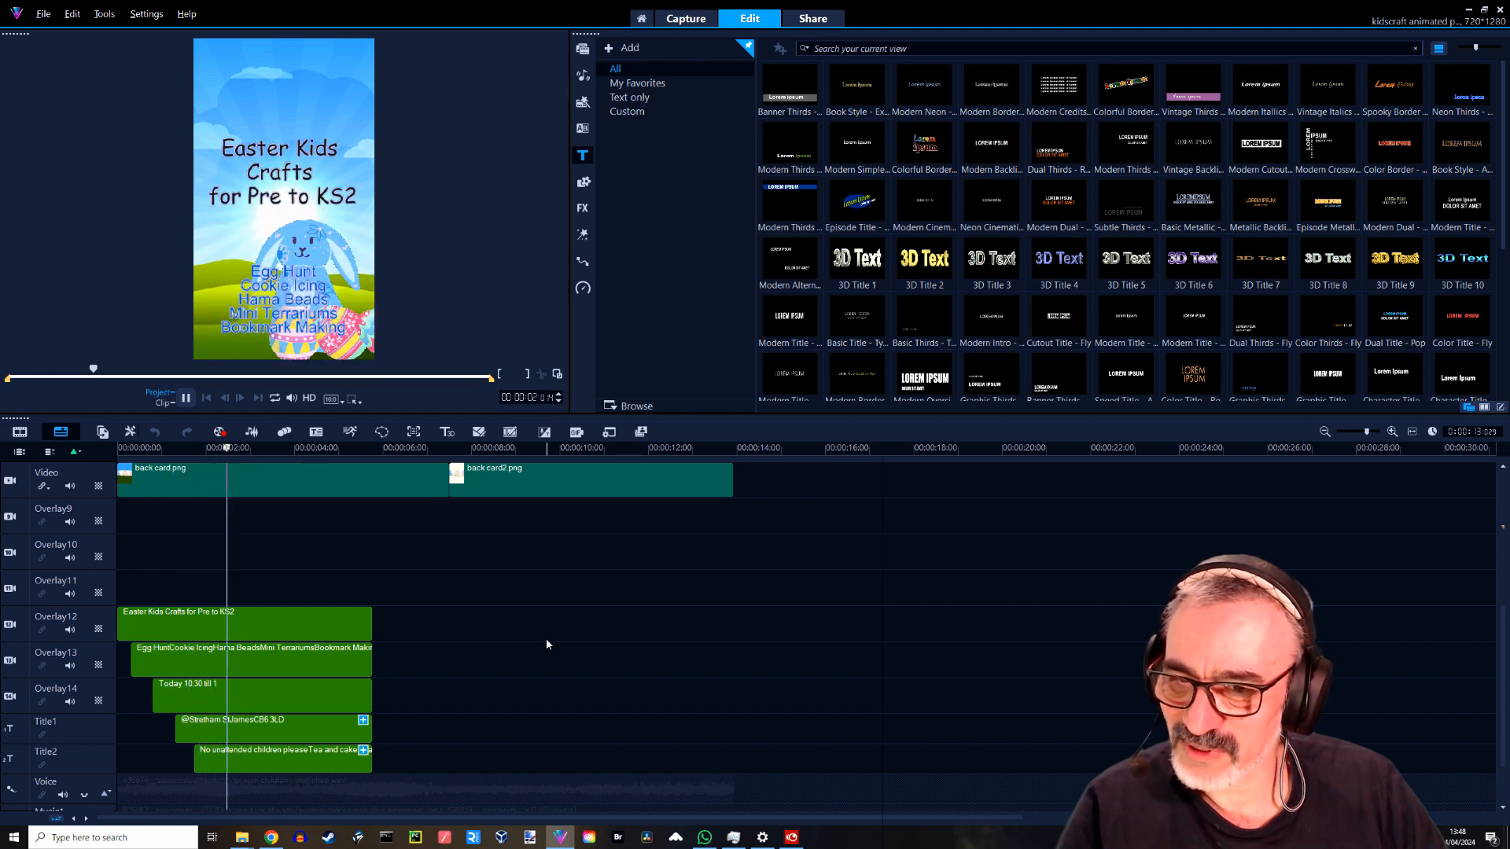
pyautogui.press('space')
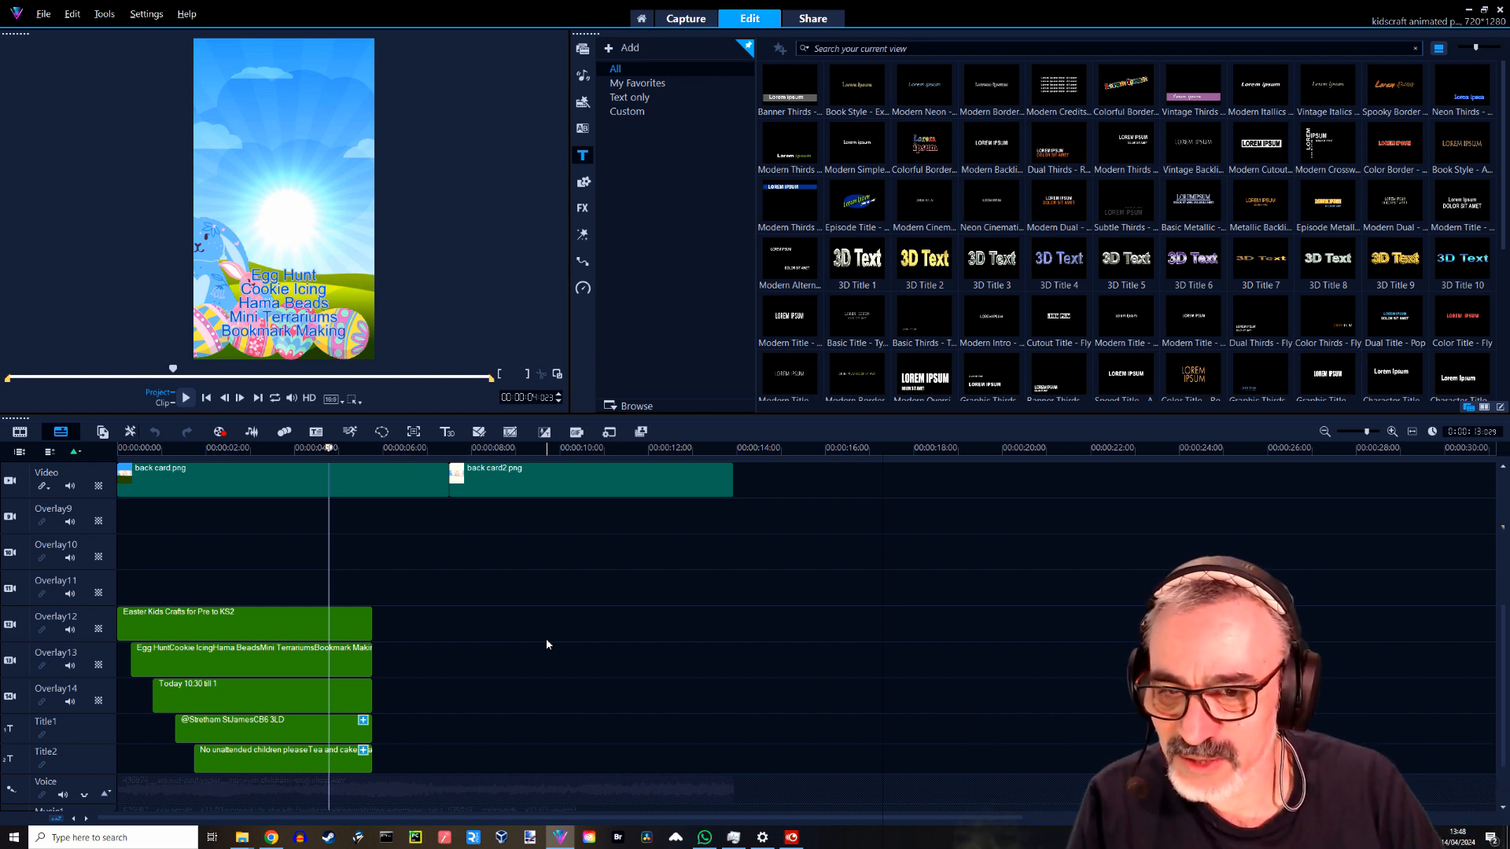
# Show the FB folder of the media library as the place for the project's images.
pyautogui.click(343, 621)
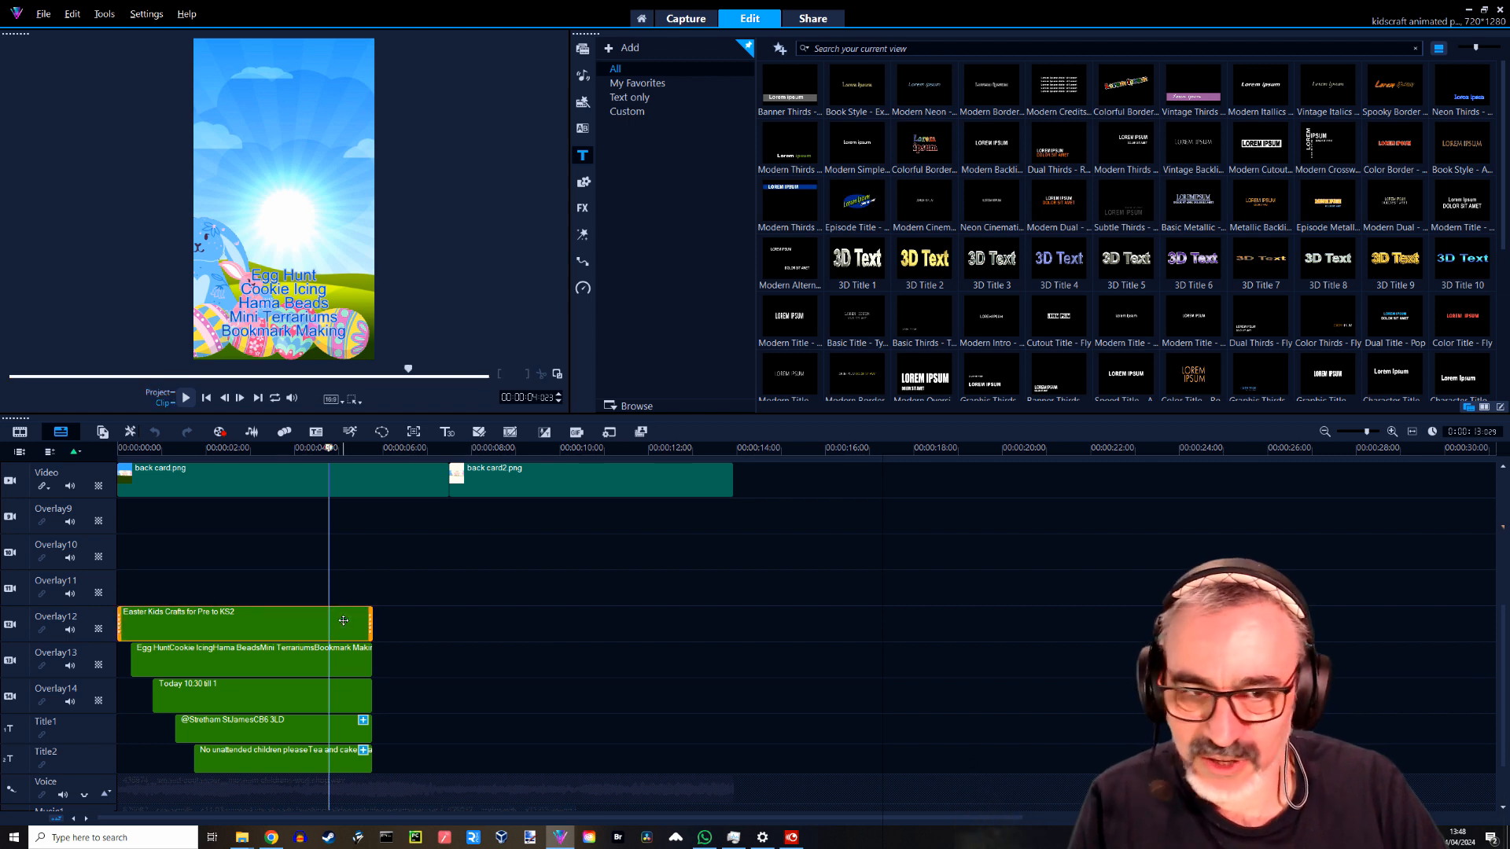
pyautogui.click(582, 49)
pyautogui.scroll(-6, 676, 343)
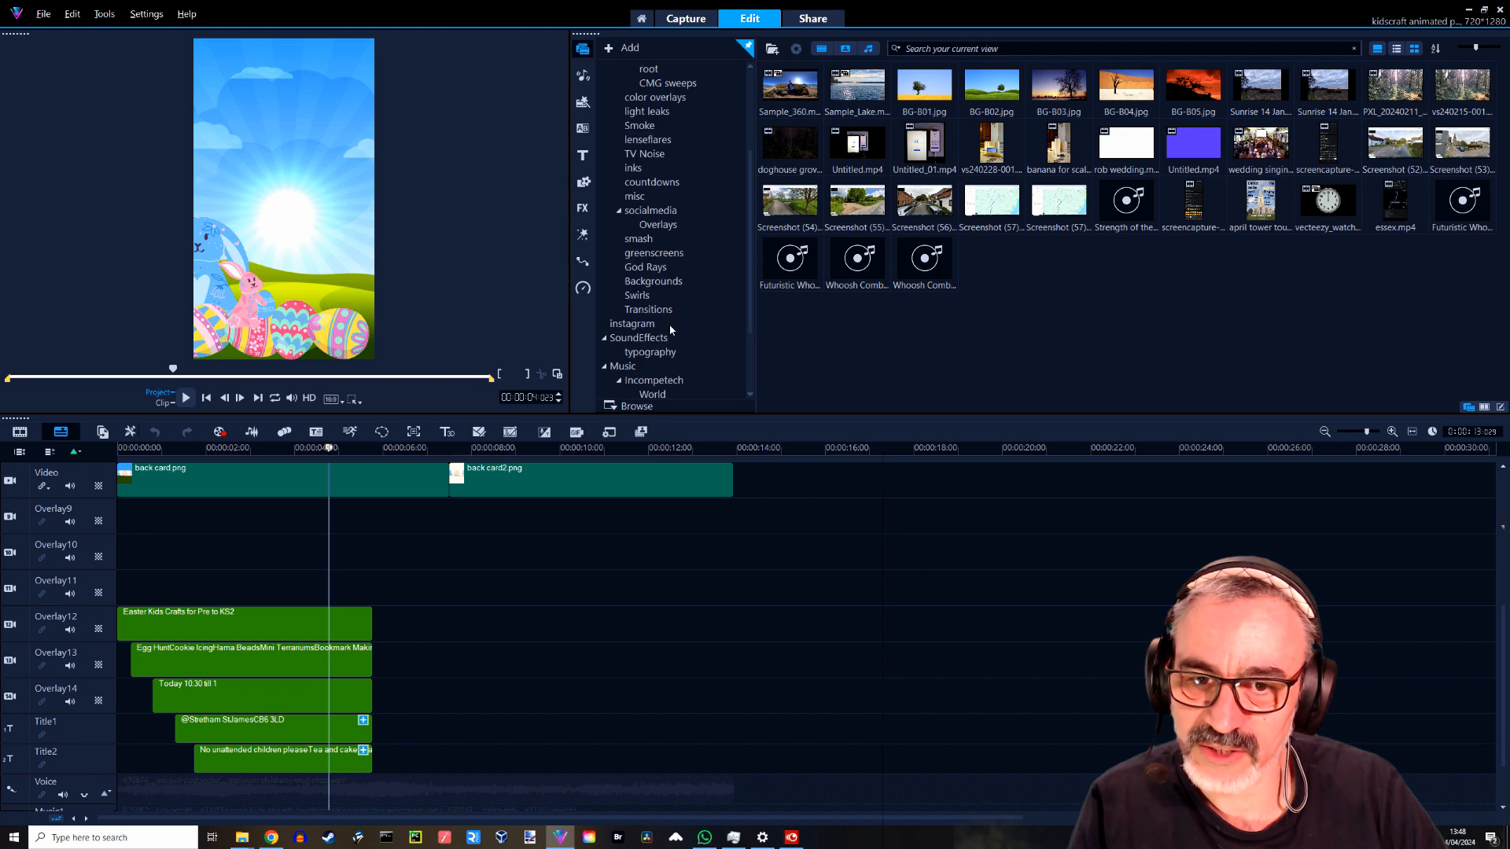
pyautogui.click(634, 323)
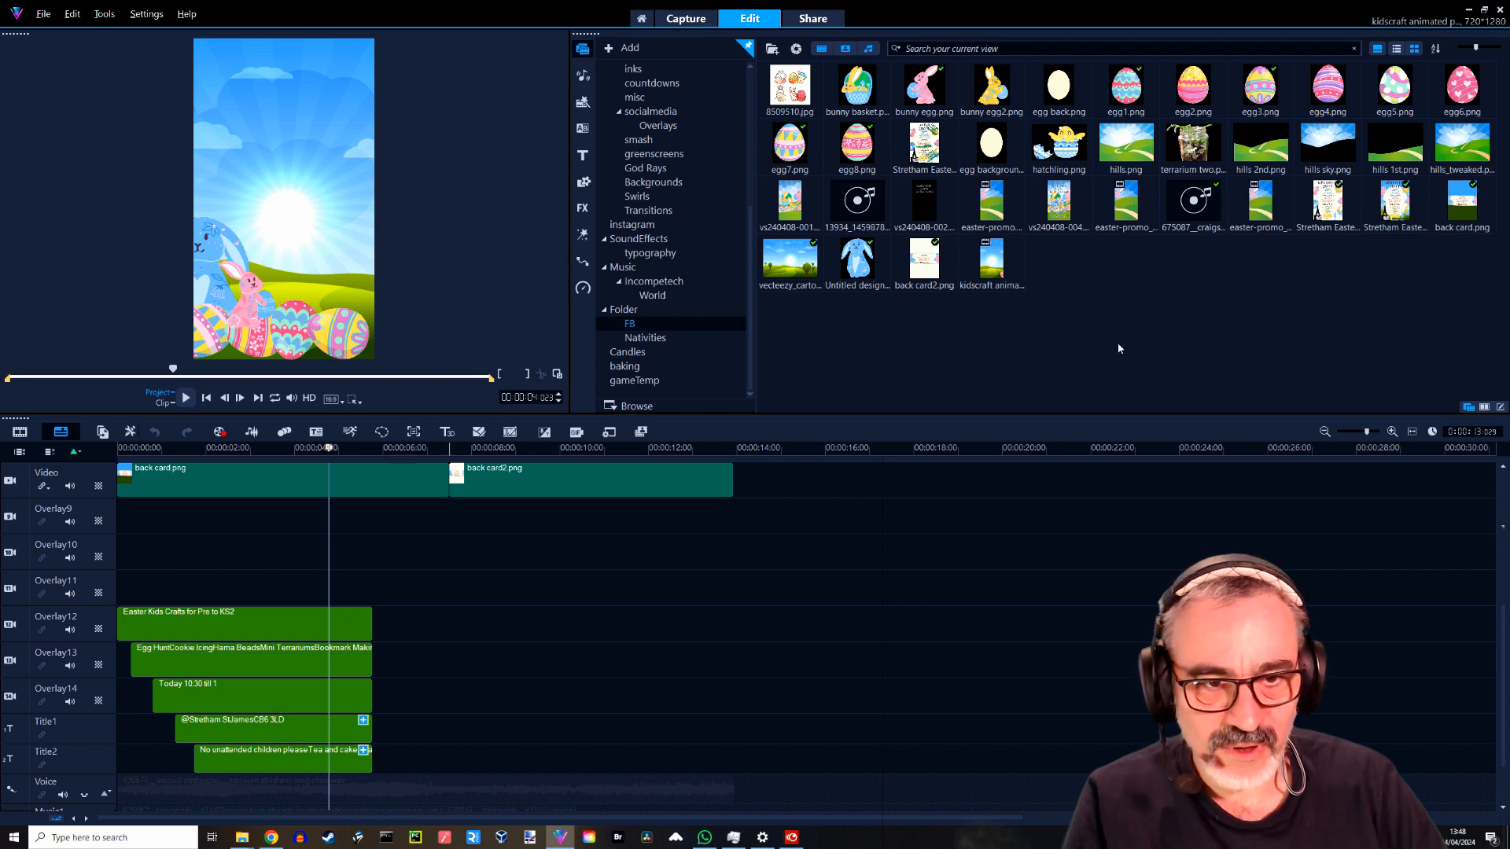
# Convert the last frame of the "Easter Kids Crafts for Pre to KS2" title clip to a PNG and preview the image.
pyautogui.click(351, 621)
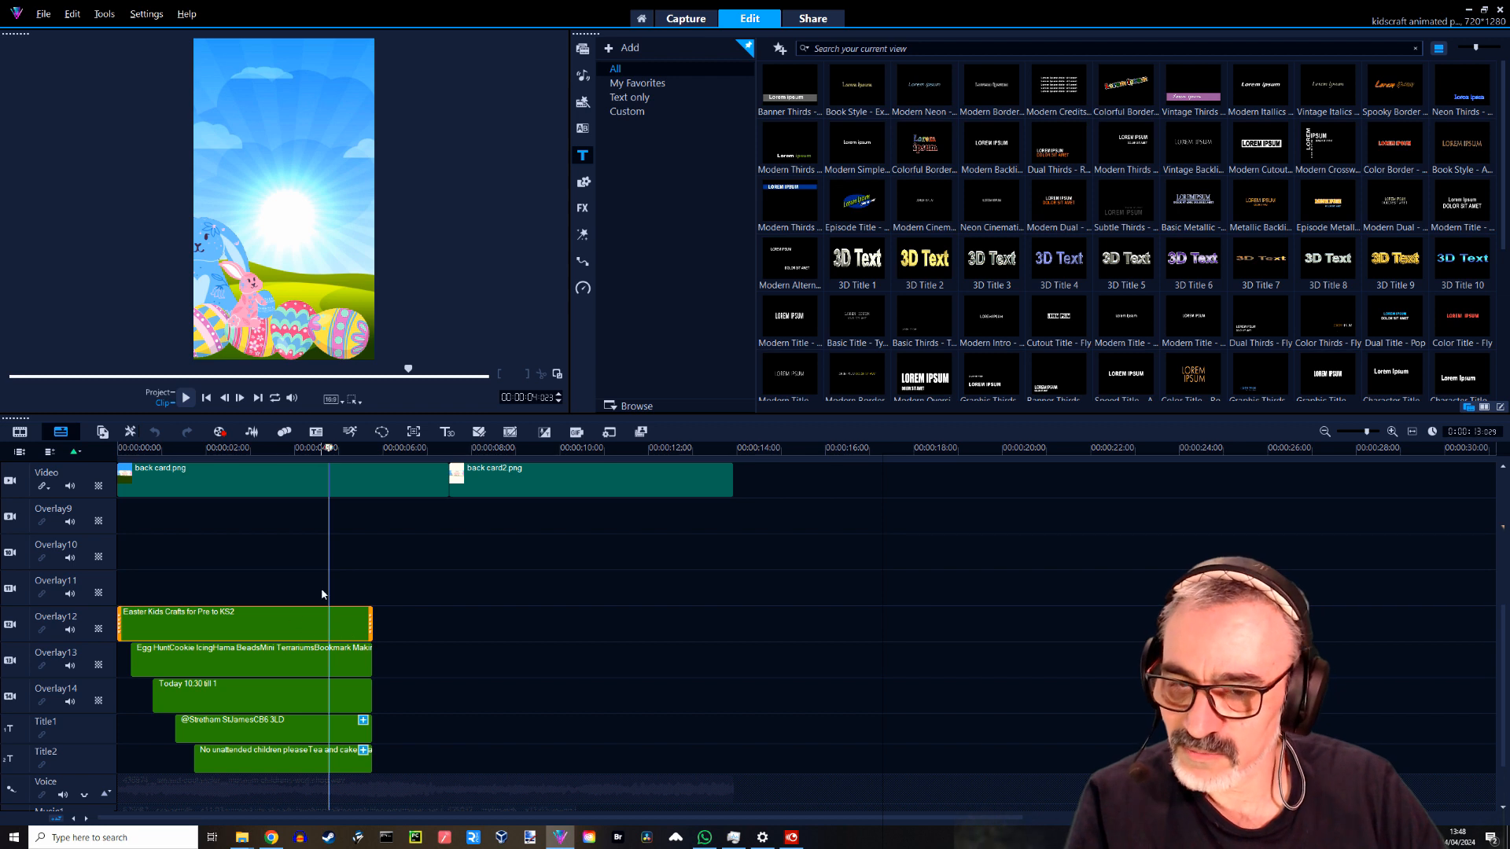
pyautogui.click(256, 401)
pyautogui.rightClick(339, 622)
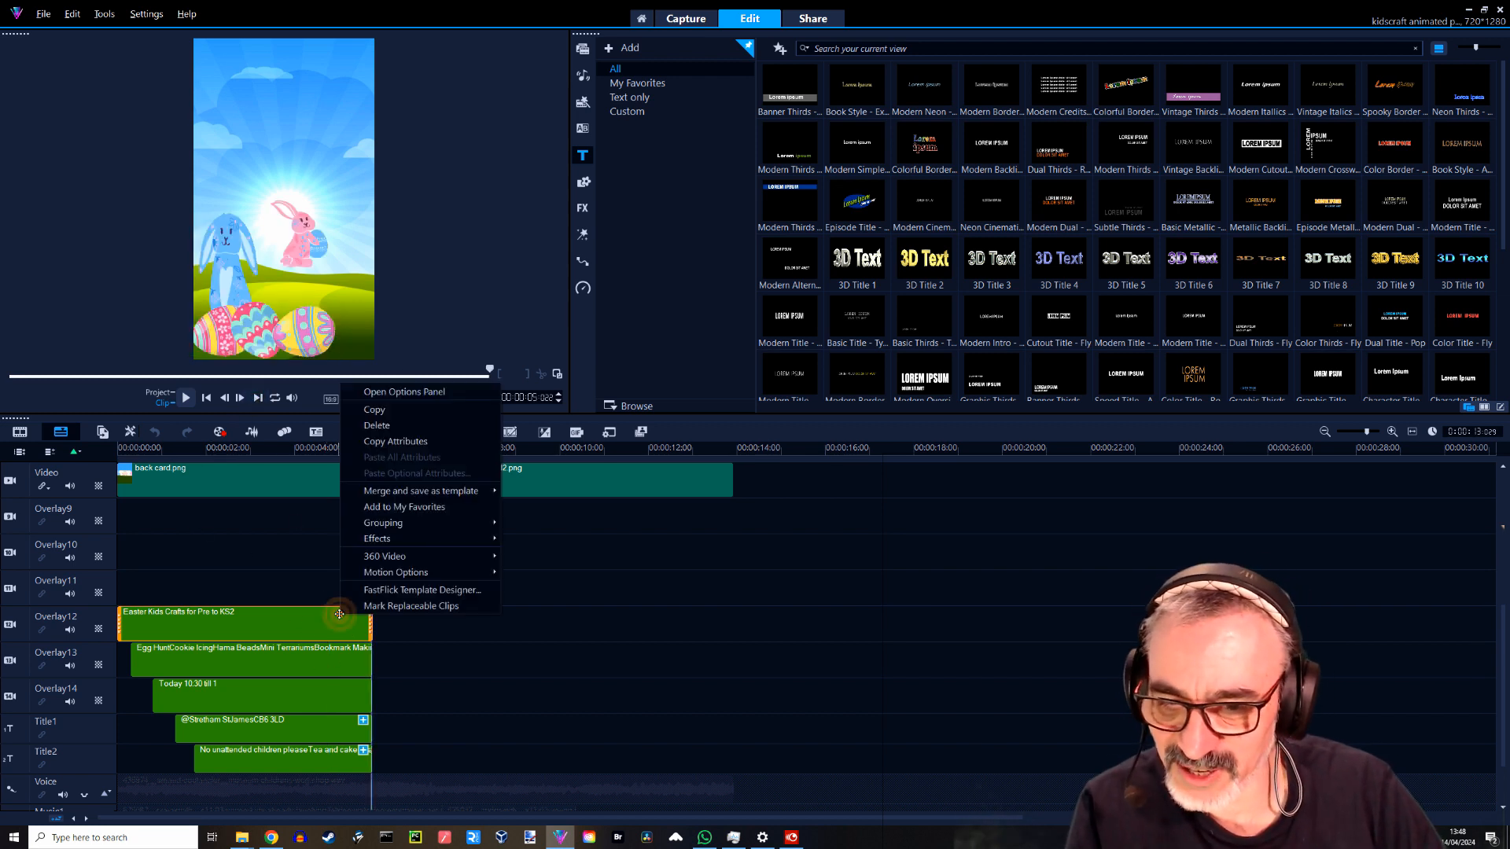
pyautogui.moveTo(480, 539)
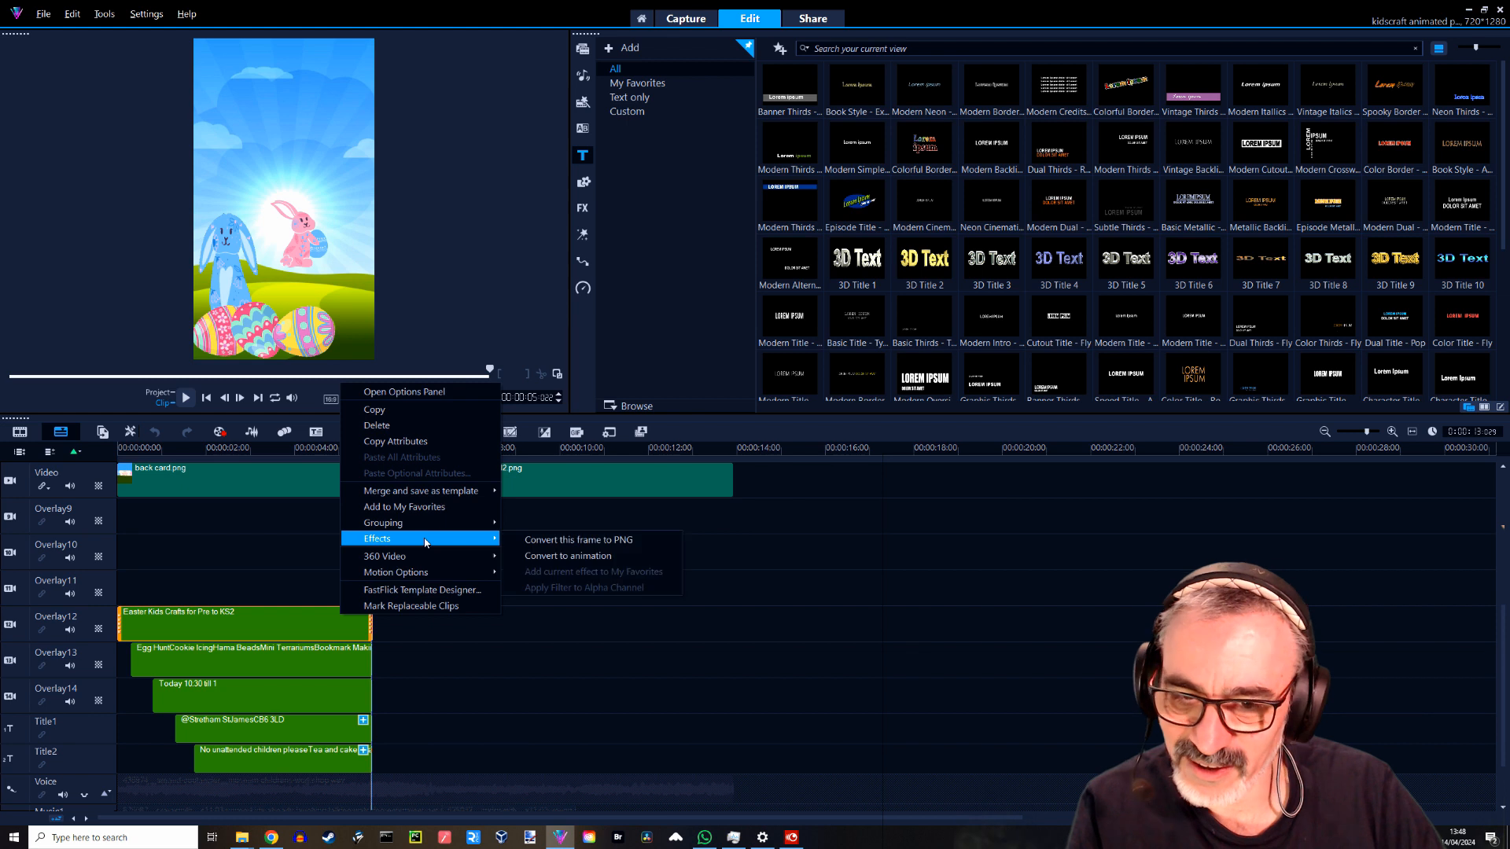
pyautogui.click(618, 540)
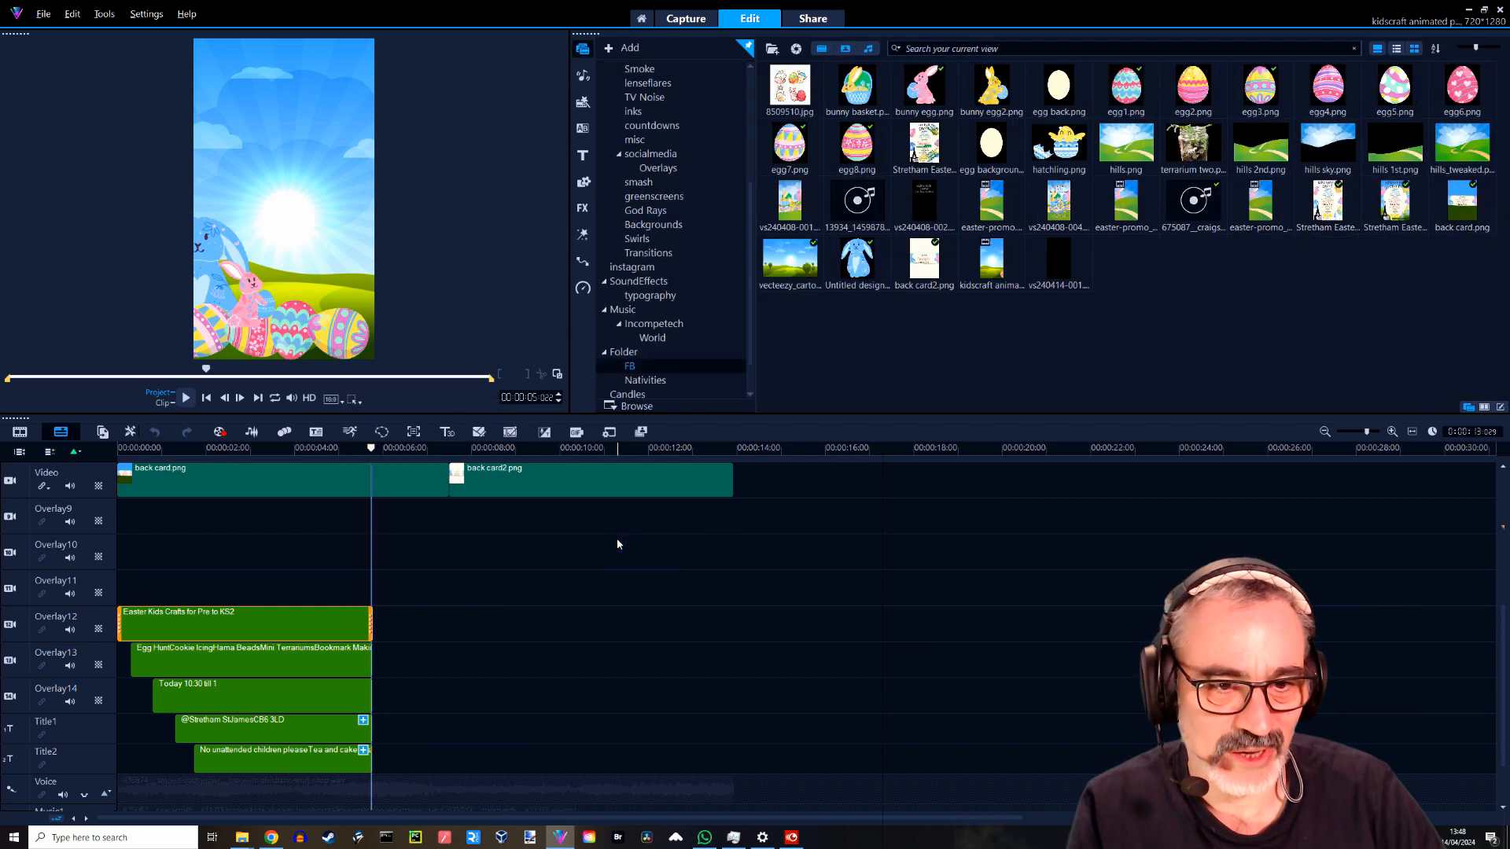
pyautogui.click(1062, 267)
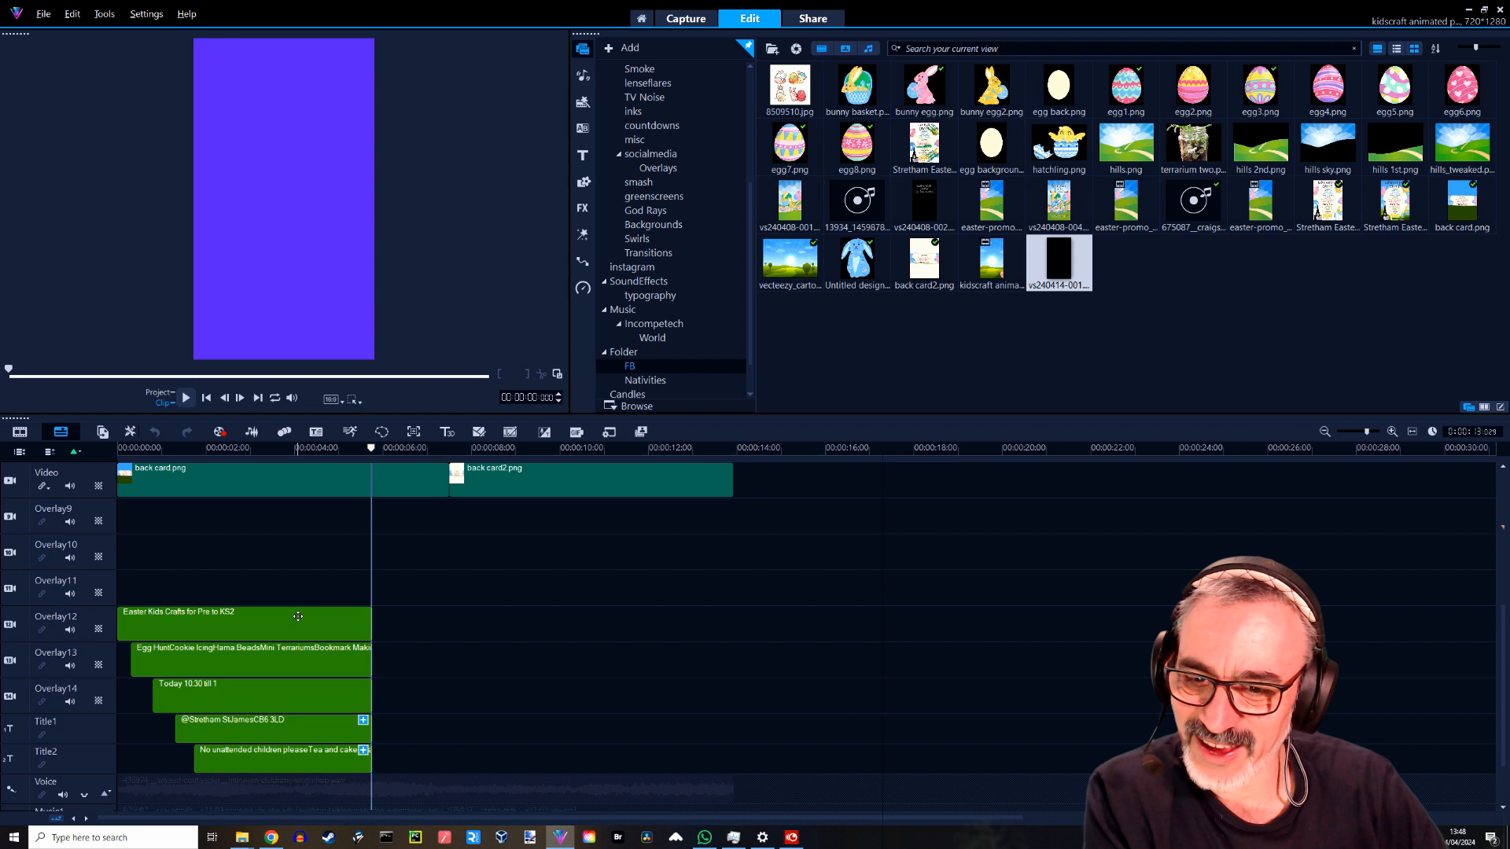
# Examine the motion settings of the "Easter Kids Crafts for Pre to KS2" and "Egg Hunt" title clips.
pyautogui.click(241, 619)
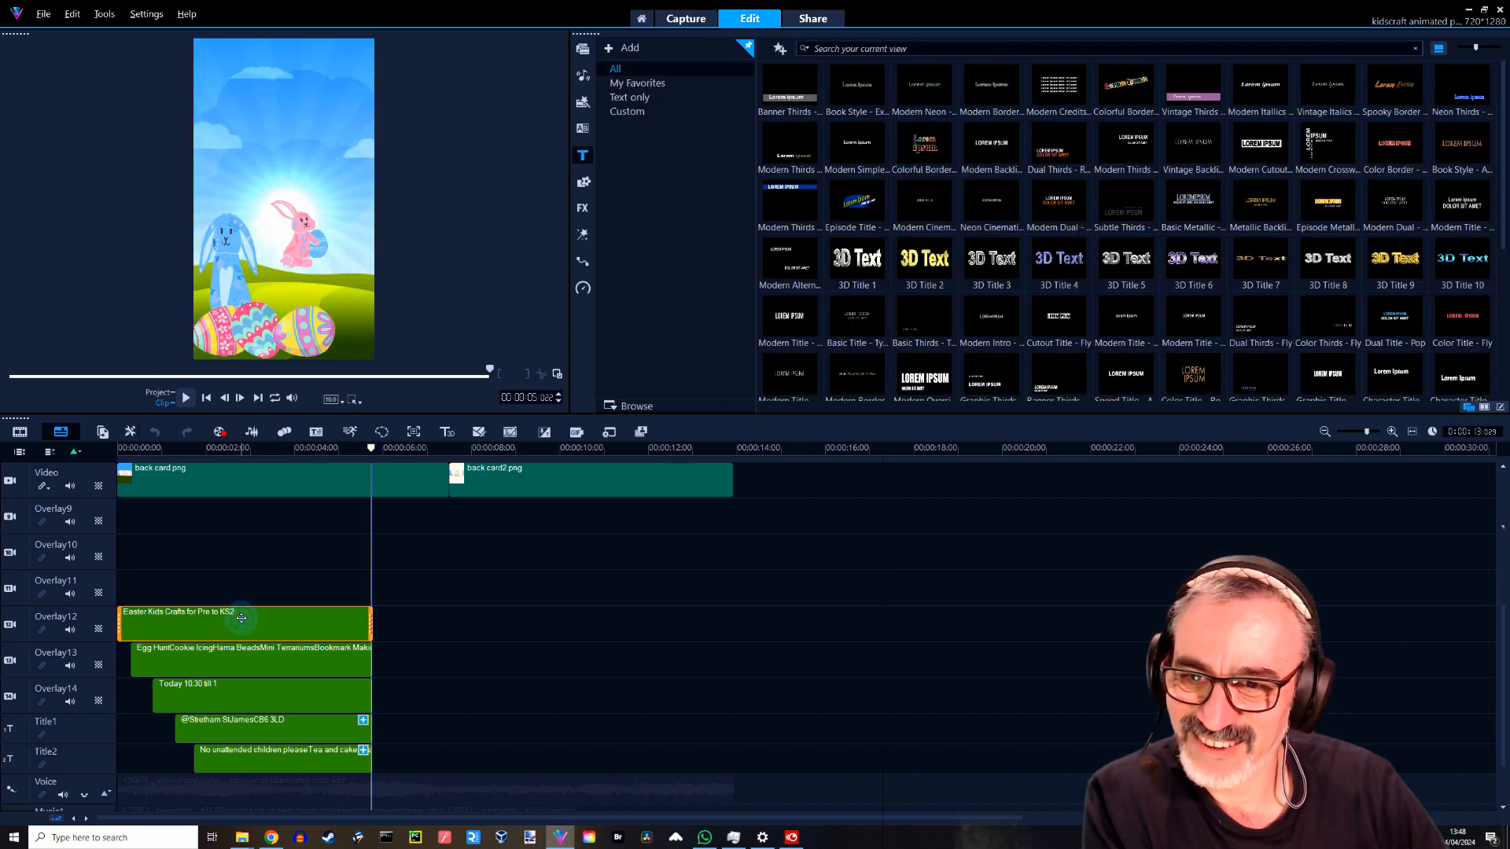
pyautogui.doubleClick(241, 619)
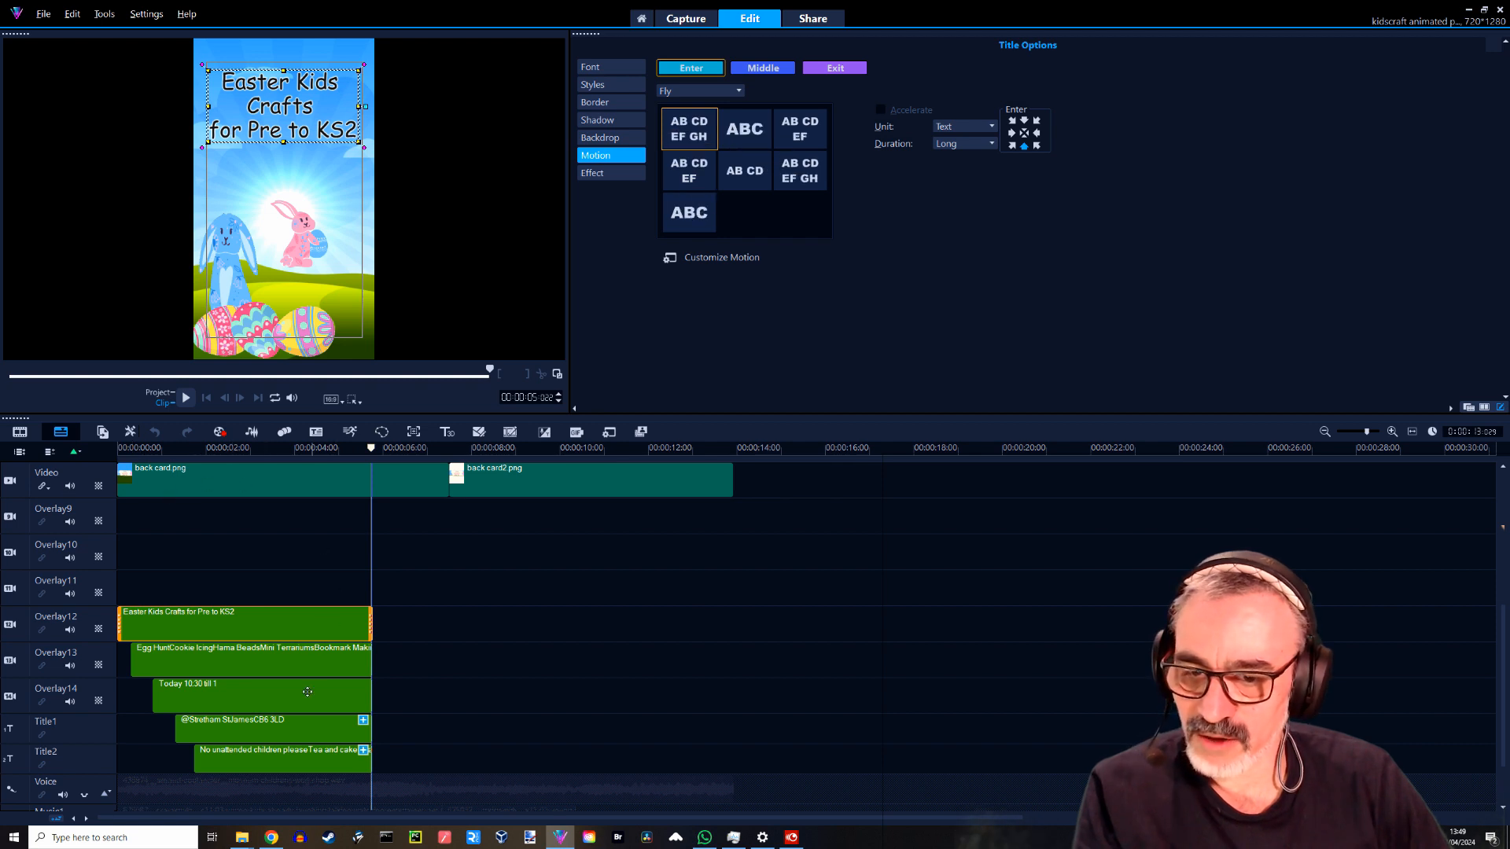
pyautogui.click(318, 655)
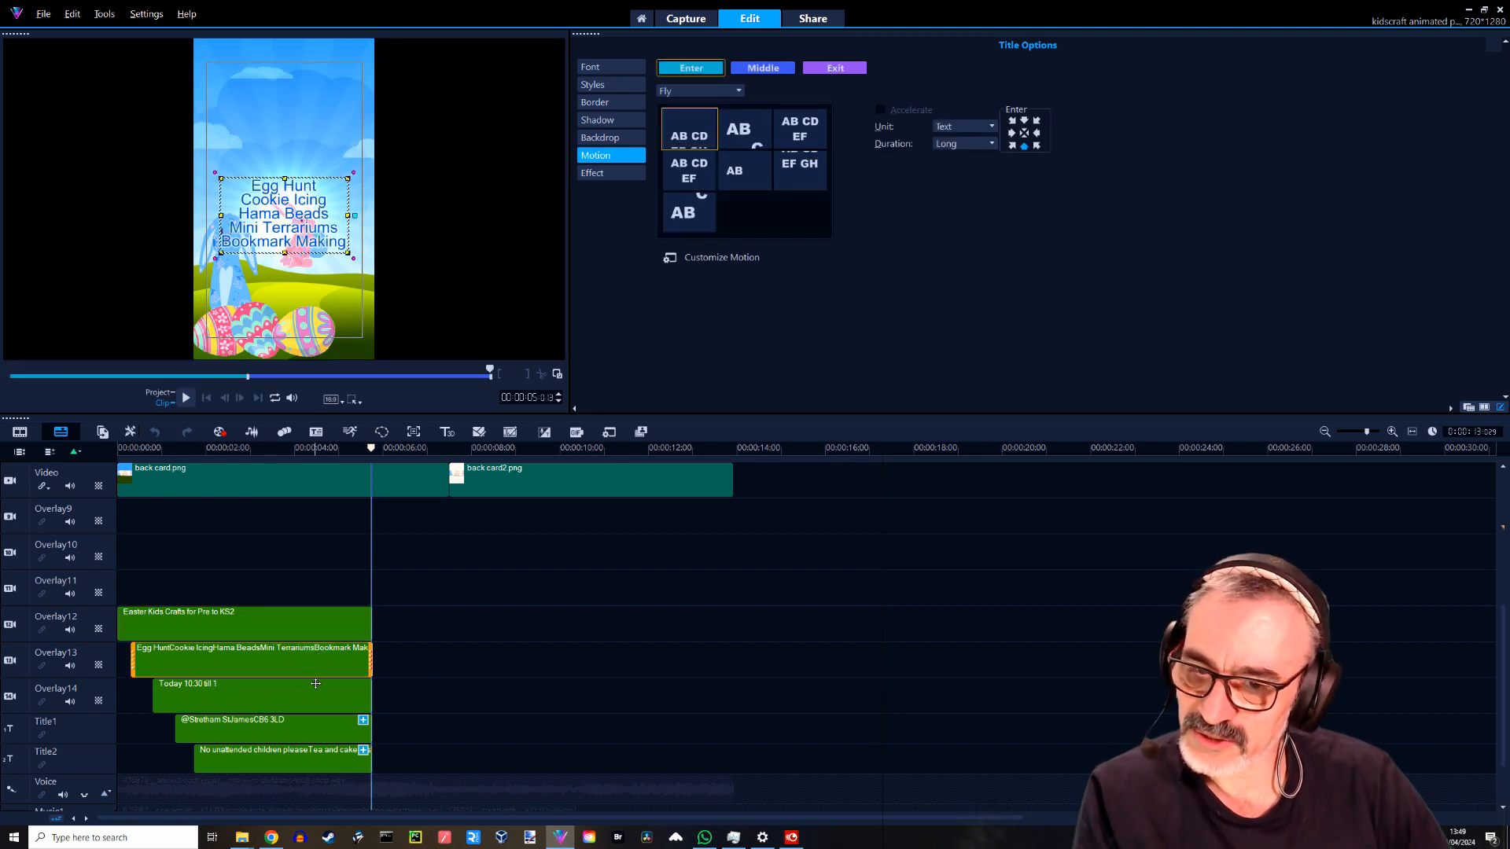
# Examine the motion settings of the "Today 10:30 till 1" title, the venue title and the "No unattended children please" title.
pyautogui.click(317, 690)
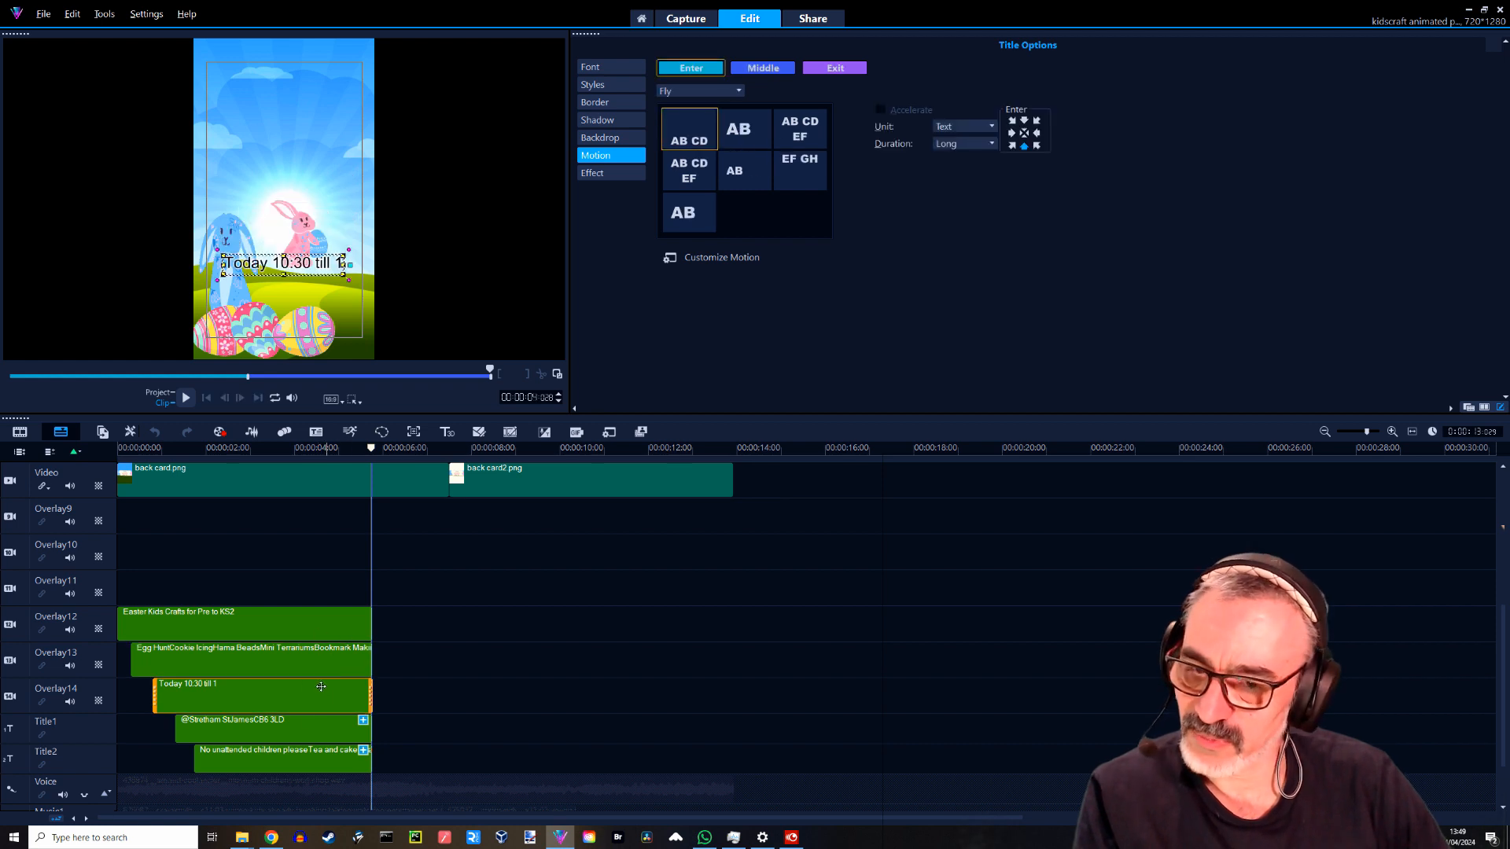
pyautogui.click(311, 736)
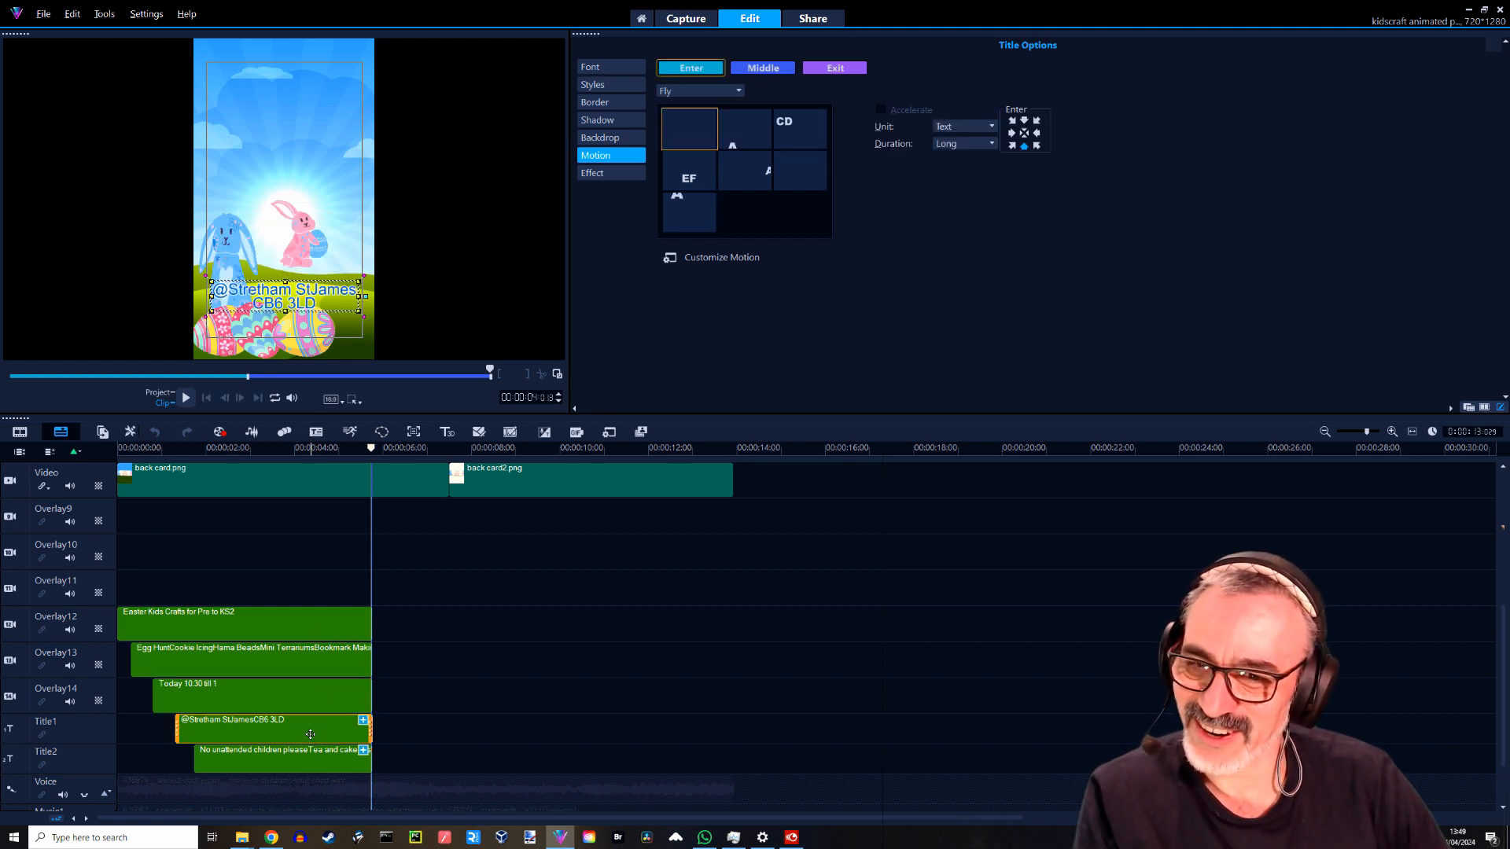
pyautogui.click(329, 757)
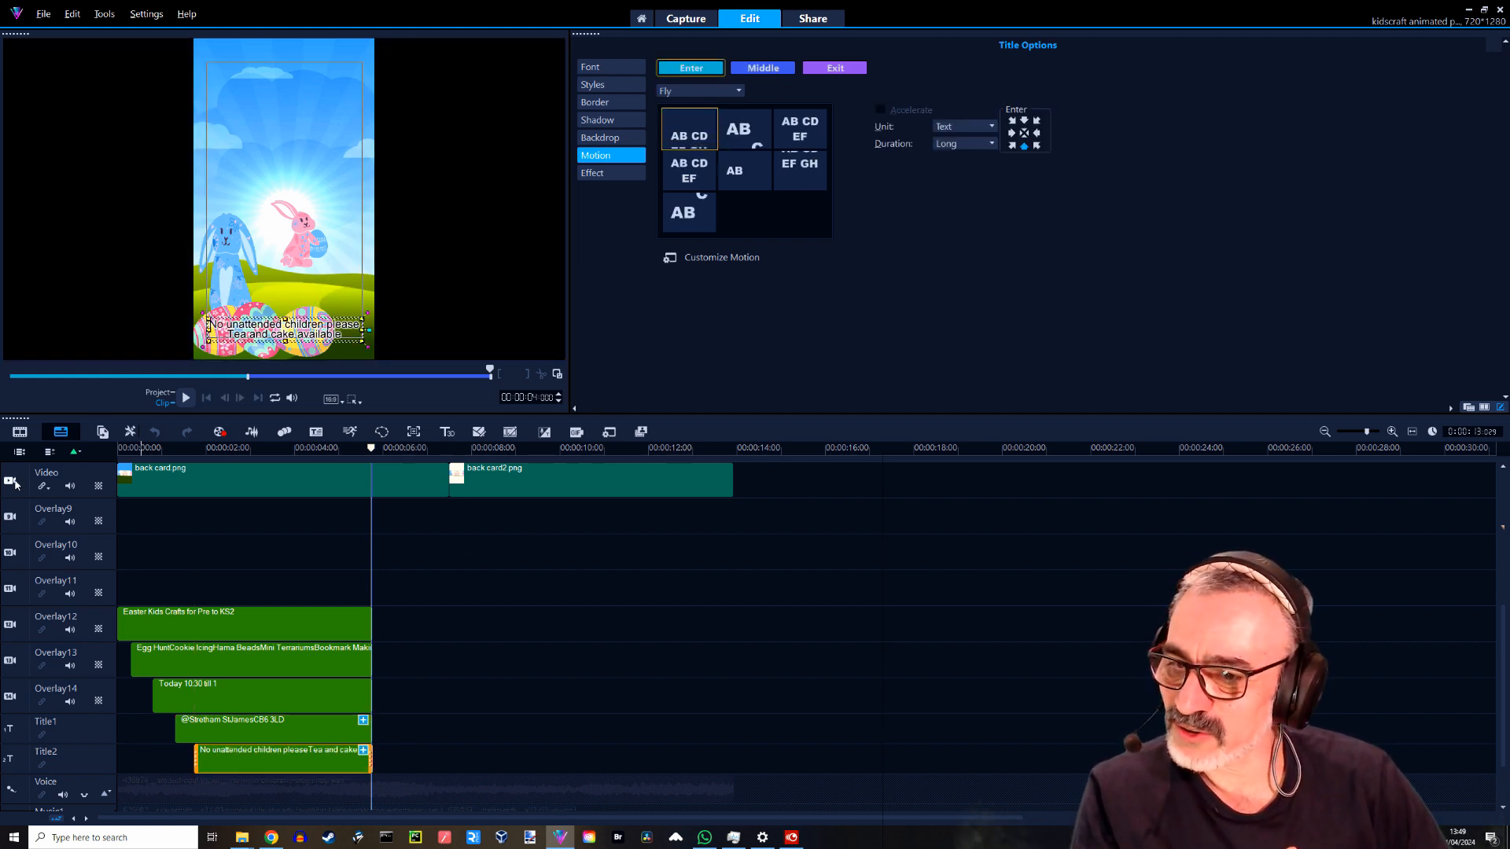
# Hide the main Video track and Overlay1 through Overlay8, leaving only the title tracks visible in the project.
pyautogui.click(785, 637)
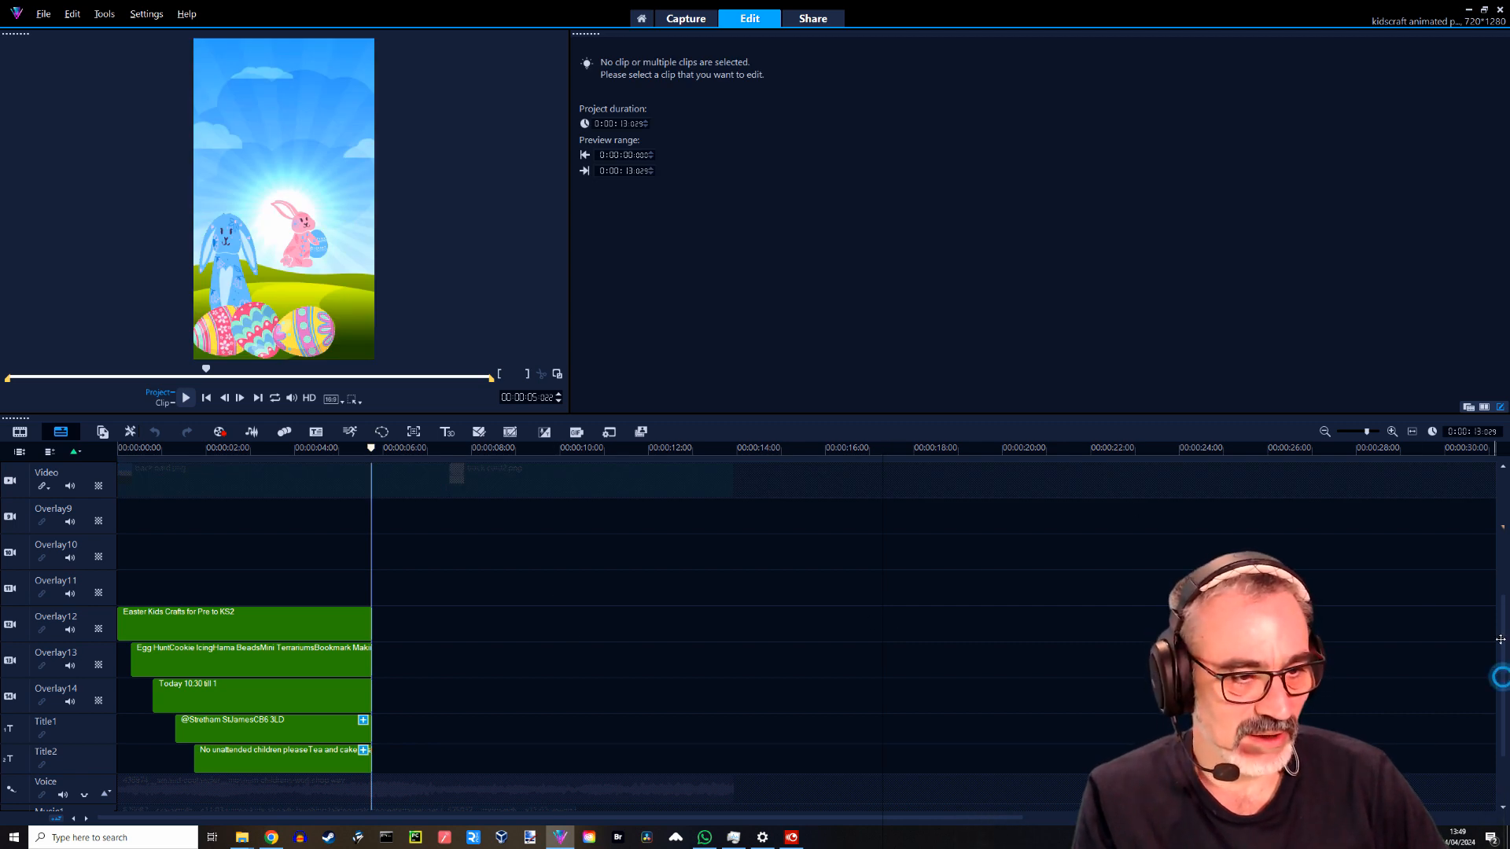
pyautogui.moveTo(1500, 639); pyautogui.dragTo(1501, 511)
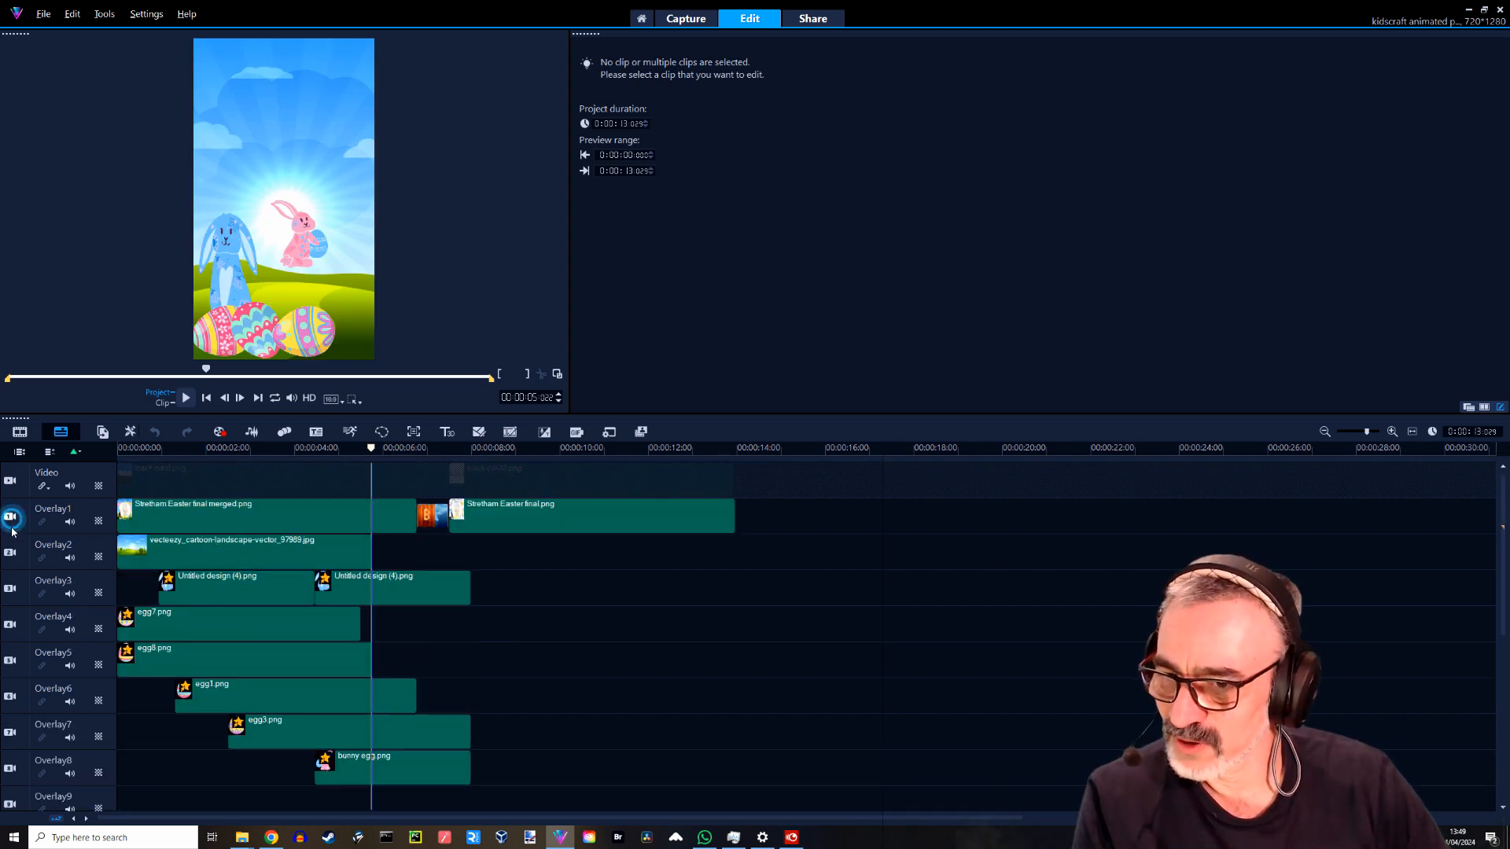
pyautogui.click(12, 519)
pyautogui.click(11, 554)
pyautogui.click(11, 589)
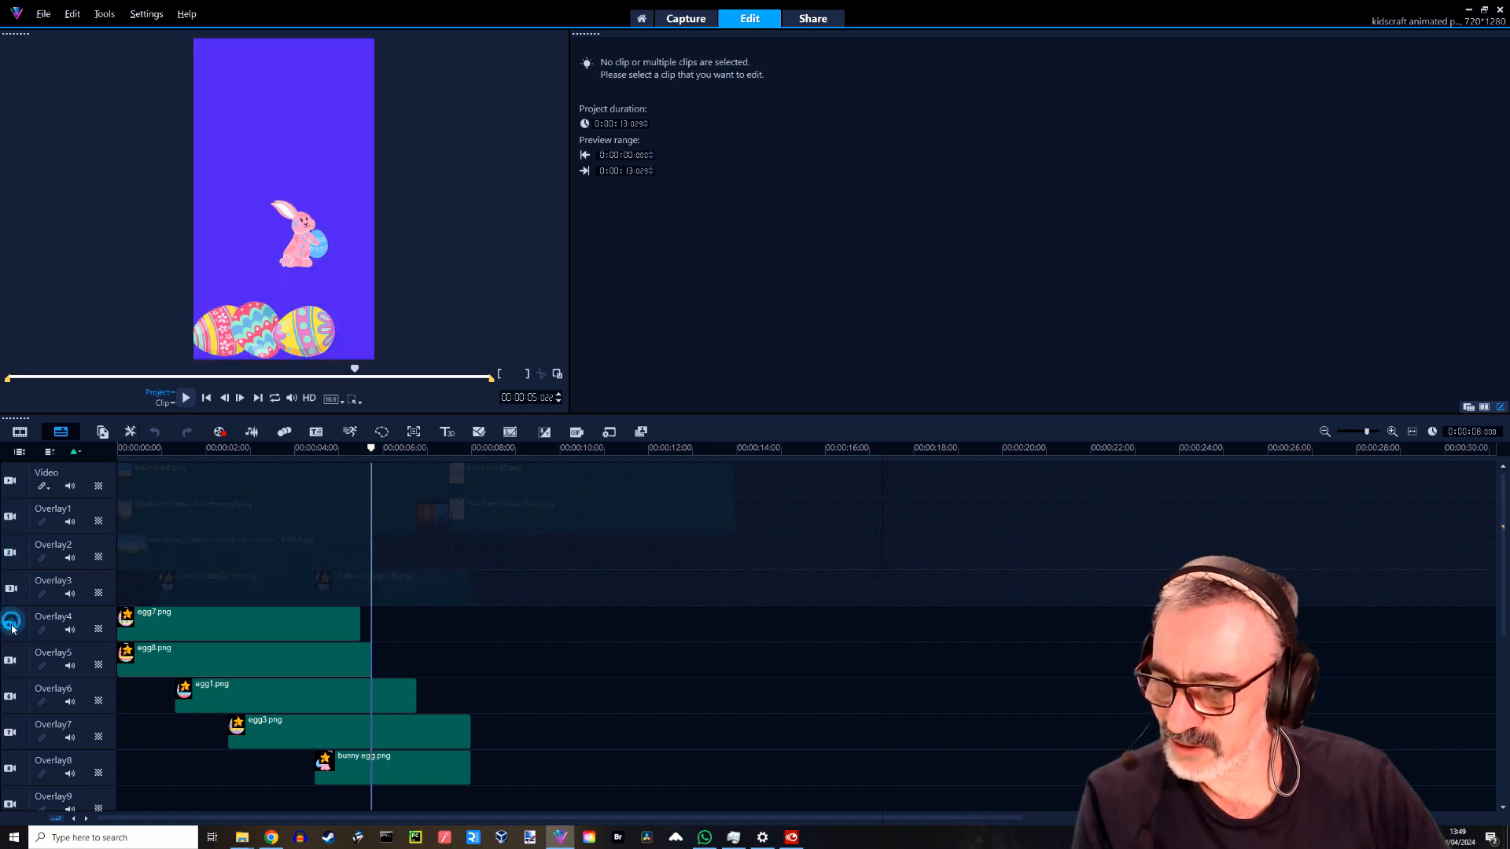
pyautogui.click(11, 624)
pyautogui.click(11, 662)
pyautogui.click(11, 697)
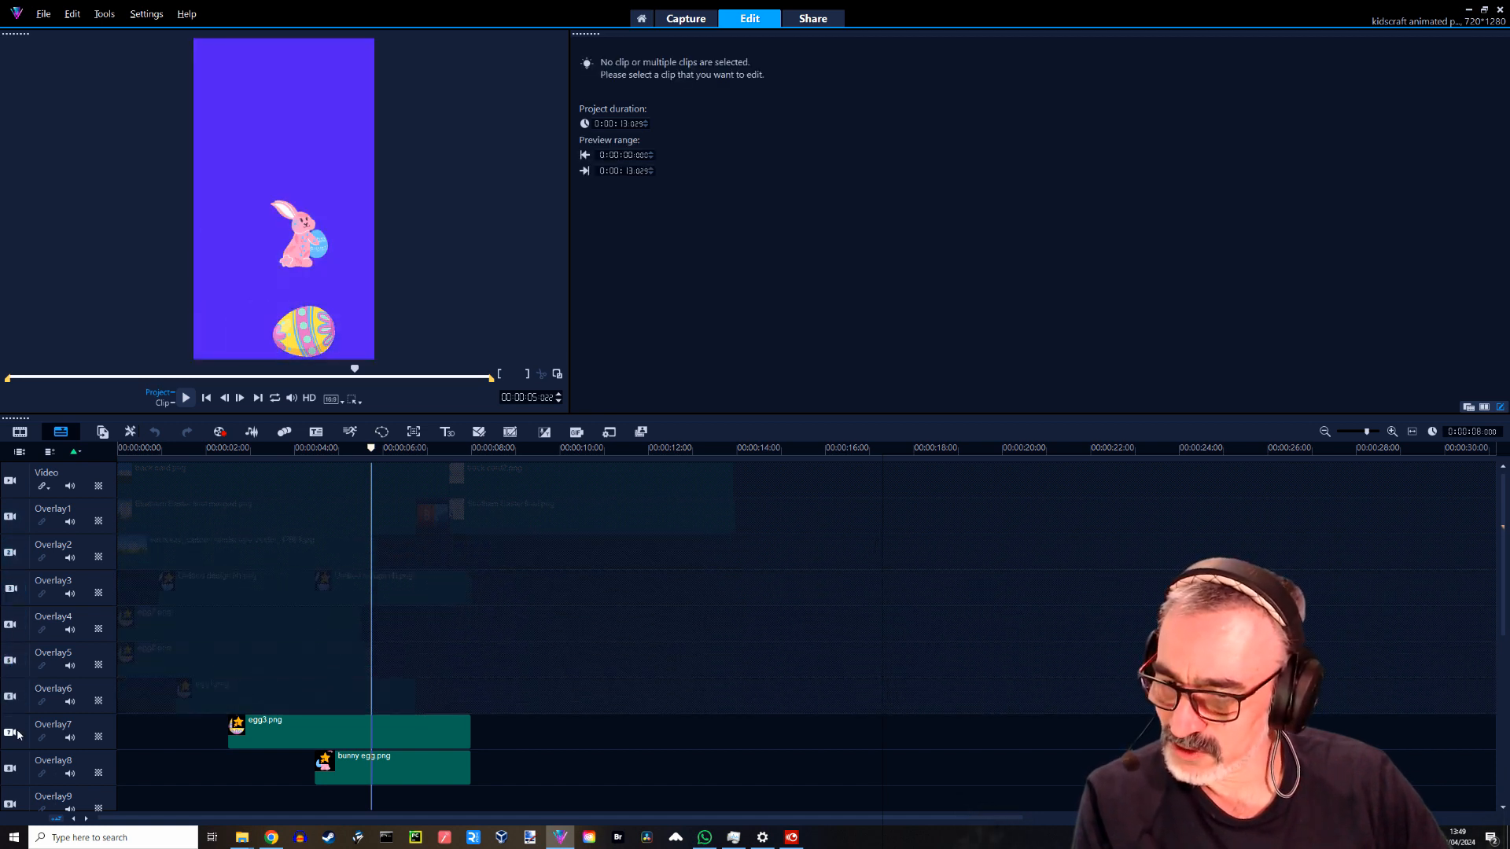
pyautogui.click(11, 733)
pyautogui.click(12, 769)
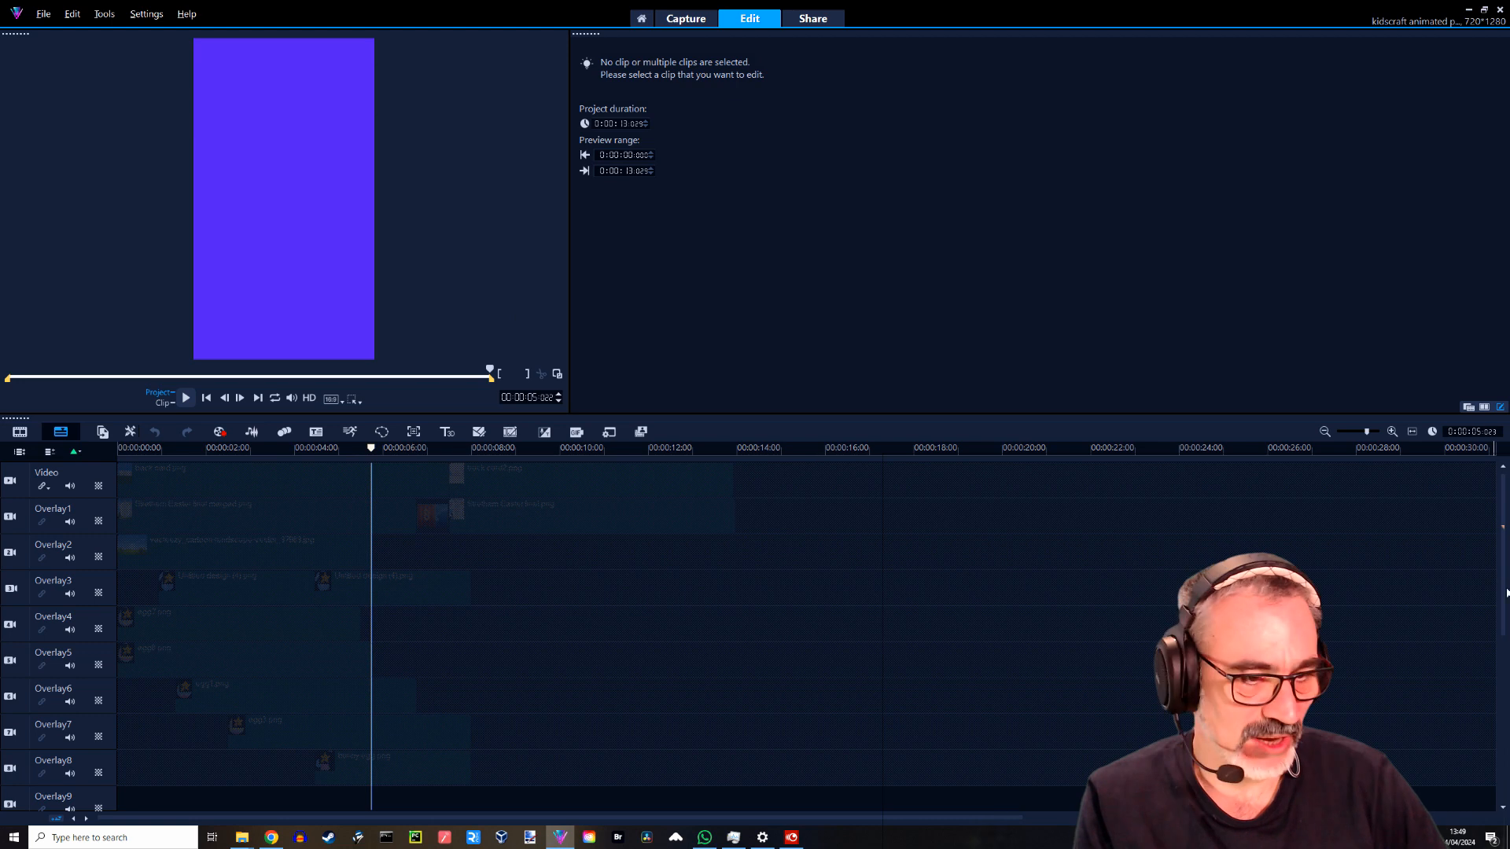
# Play the project from the start to watch the title text animate on its own.
pyautogui.moveTo(318, 450)
pyautogui.mouseDown()
pyautogui.moveTo(132, 451)
pyautogui.moveTo(297, 454)
pyautogui.mouseUp()
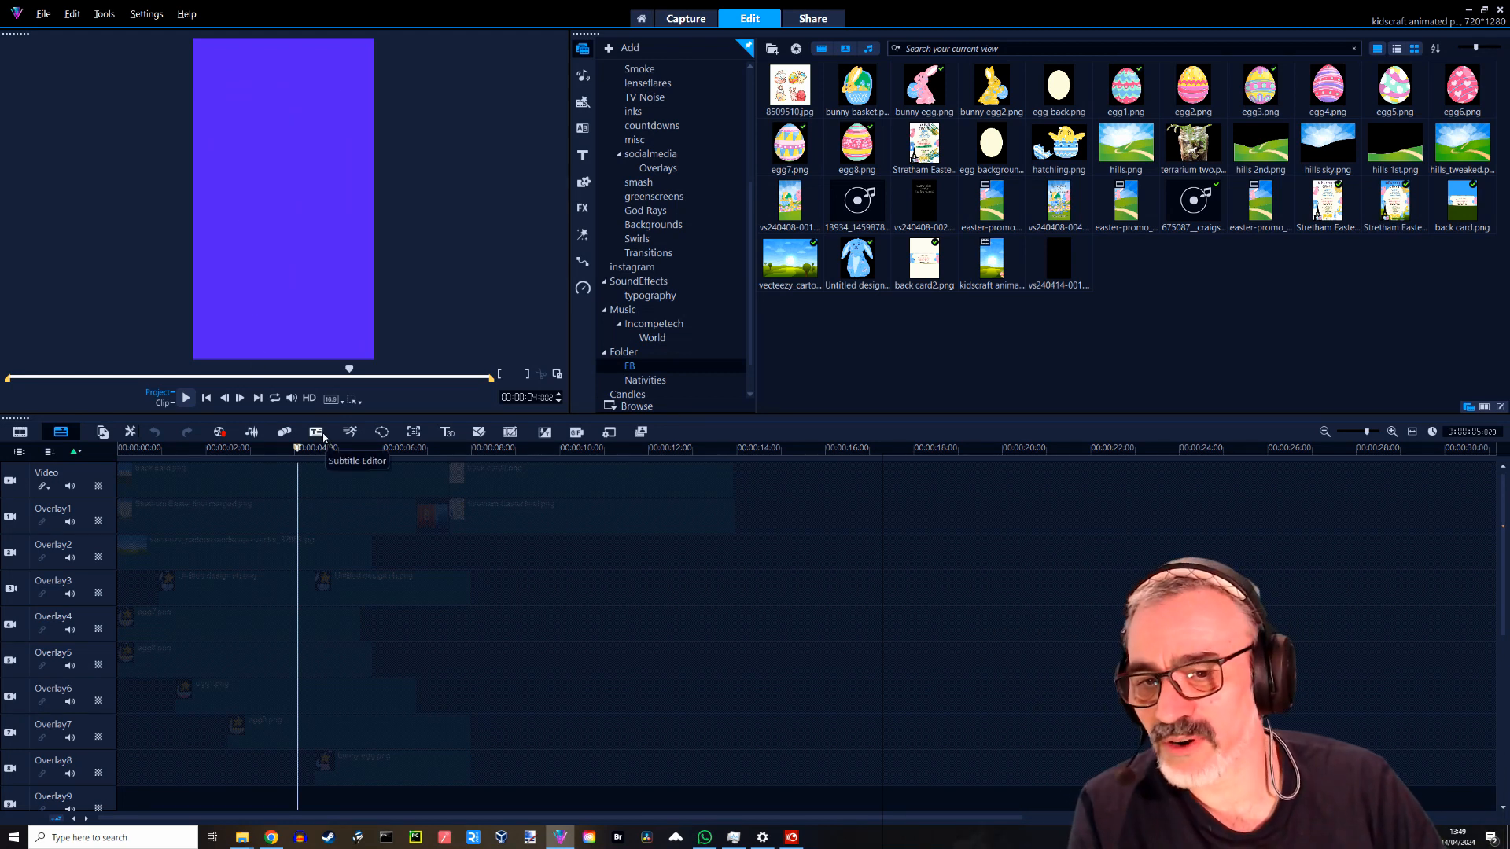
pyautogui.moveTo(288, 451); pyautogui.dragTo(100, 458)
pyautogui.press('space')
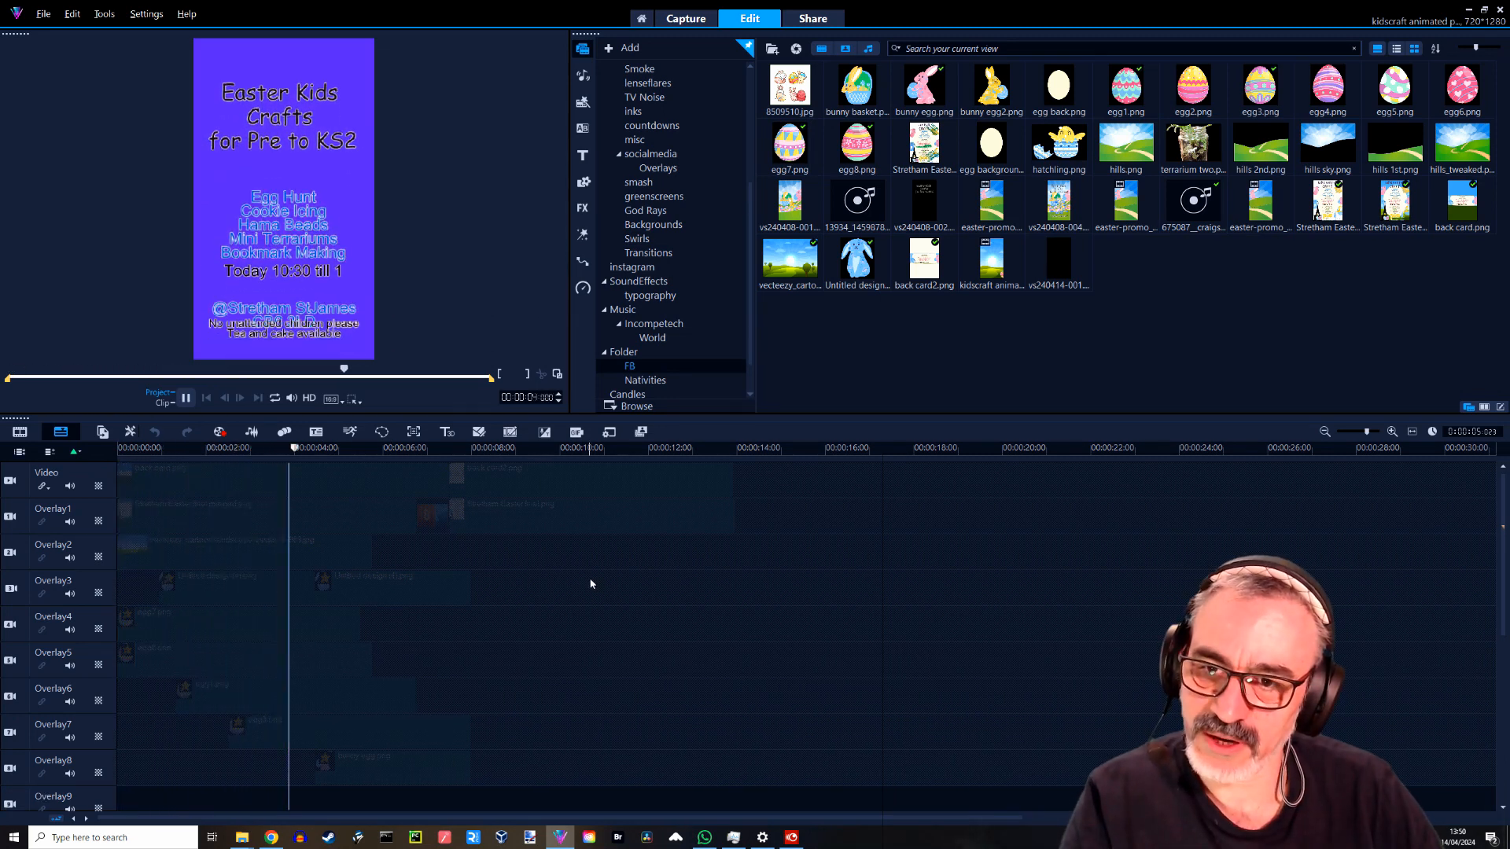
pyautogui.press('space')
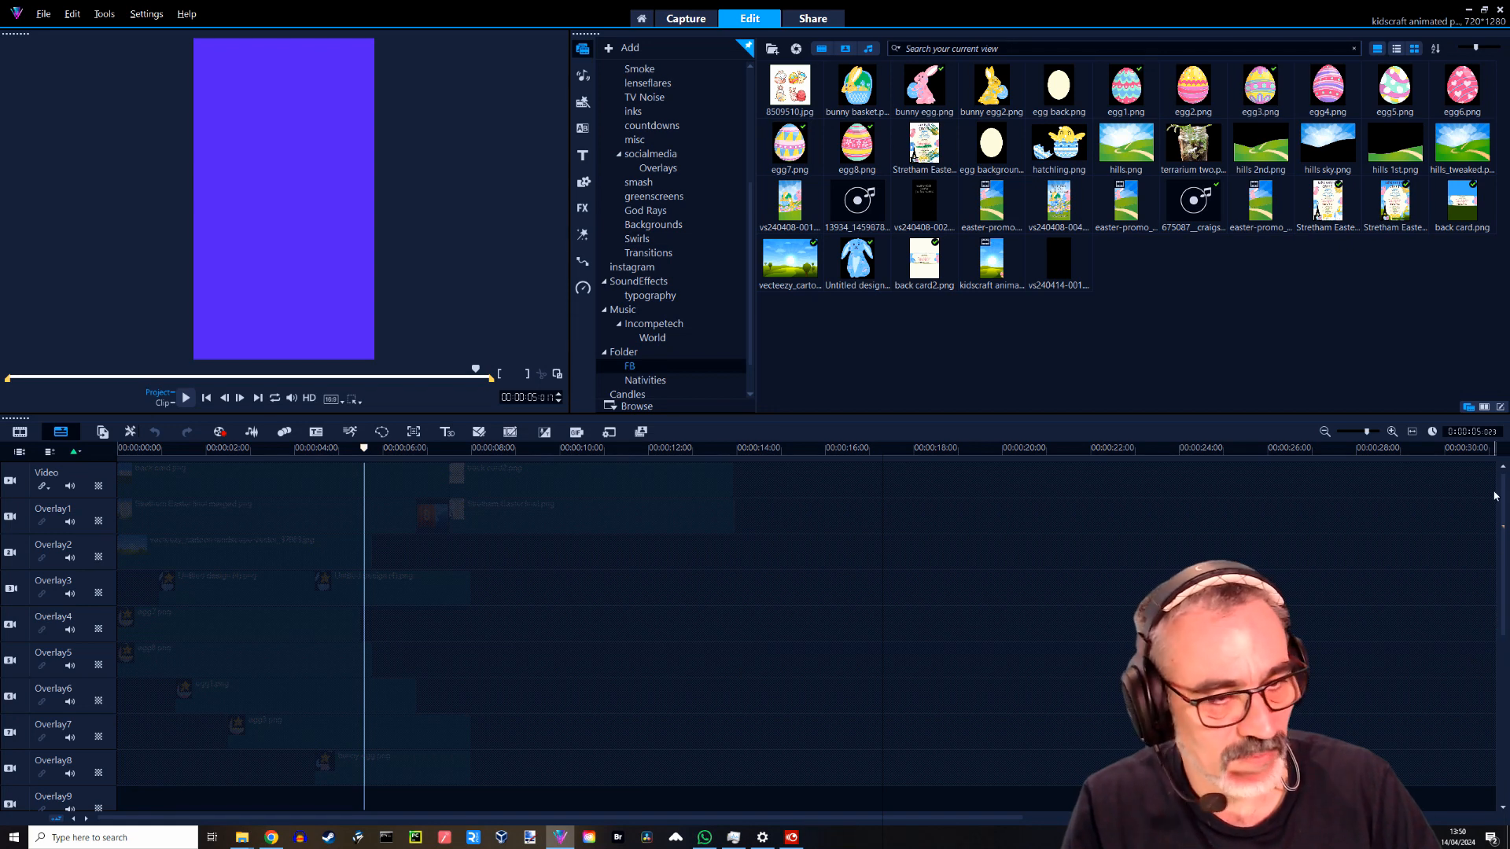
# Make the main Video track and Overlay1 through Overlay8 visible again.
pyautogui.click(11, 480)
pyautogui.click(11, 516)
pyautogui.click(10, 552)
pyautogui.click(10, 588)
pyautogui.click(10, 660)
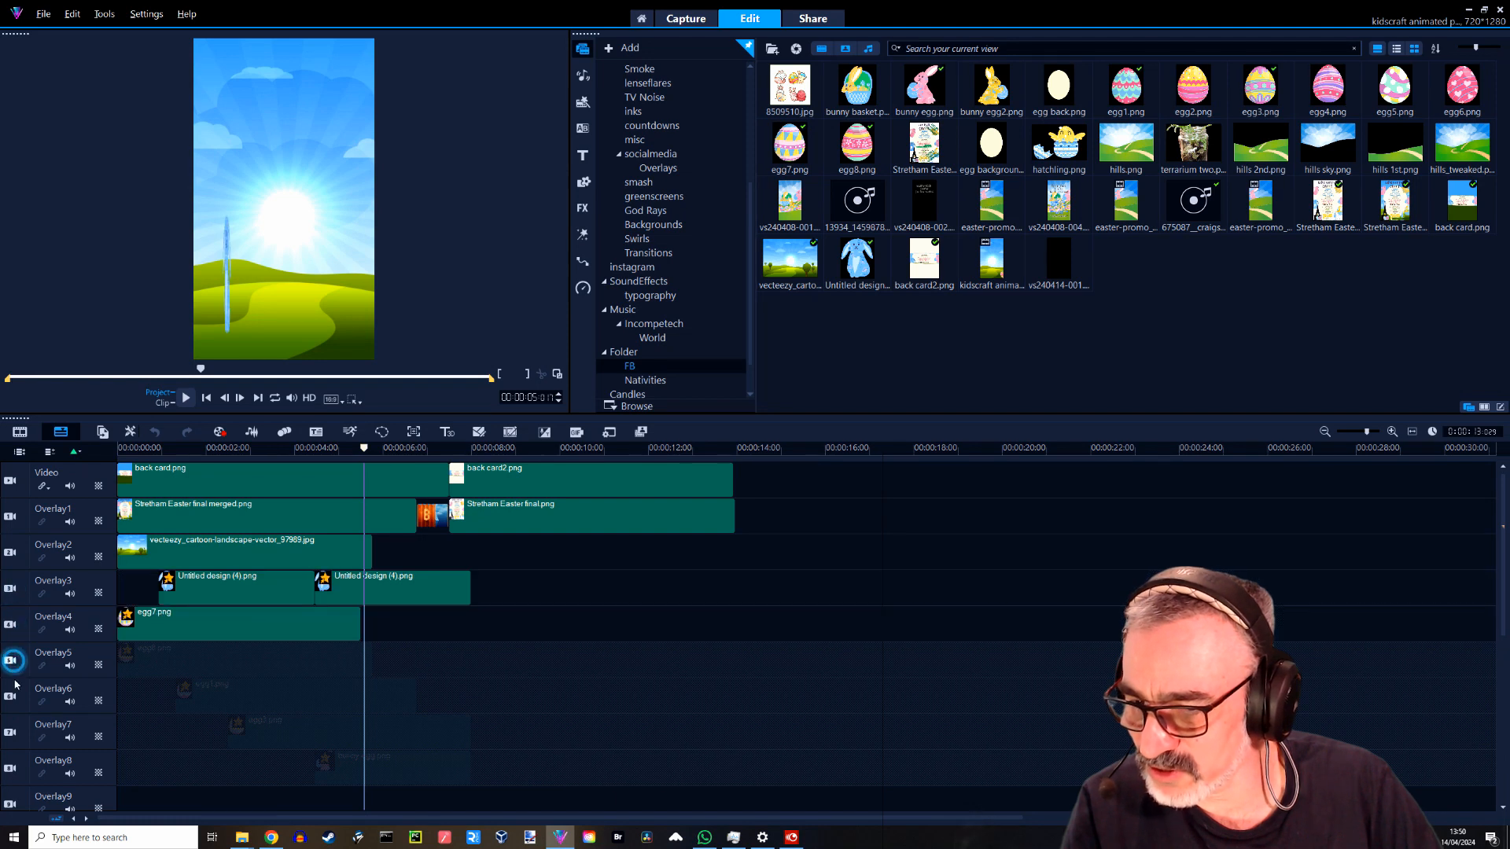
pyautogui.click(10, 696)
pyautogui.click(10, 732)
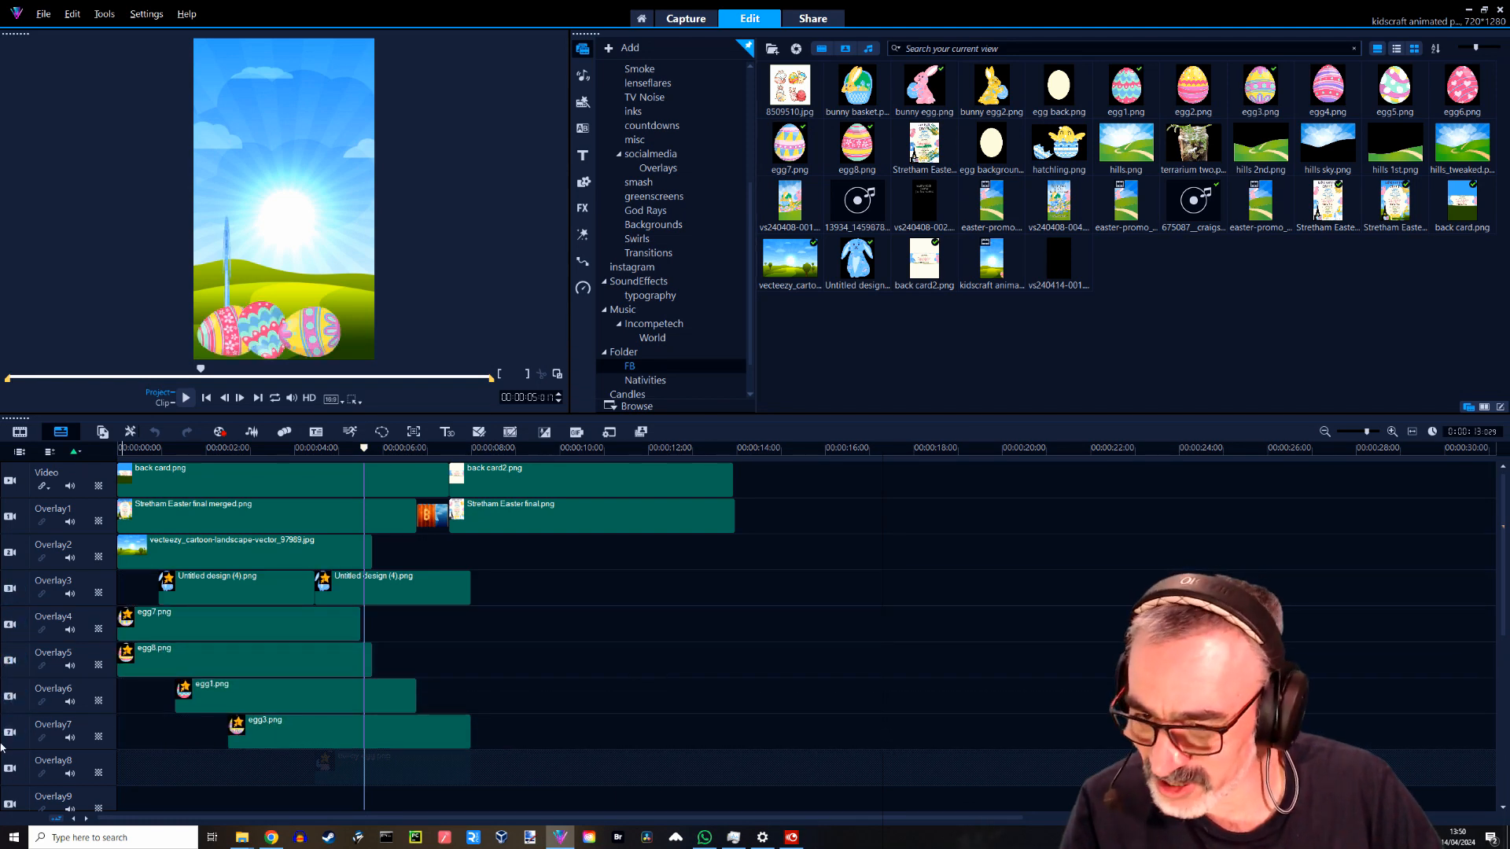
pyautogui.click(10, 768)
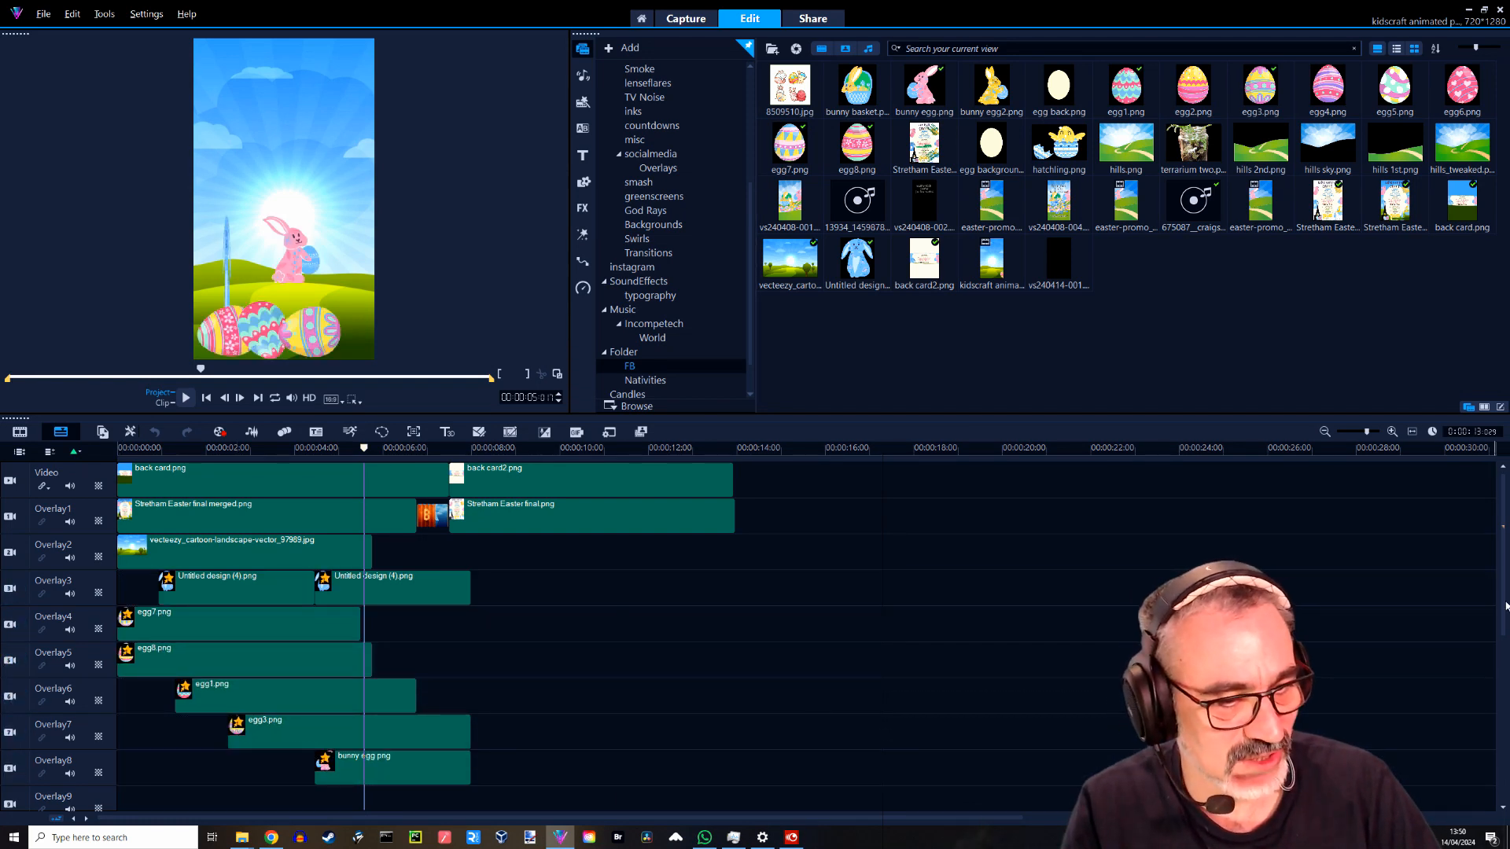
# Place easter-promo.mp4 from the FB folder on Overlay10 at about 6 seconds and play it.
pyautogui.moveTo(1500, 600); pyautogui.dragTo(1503, 728)
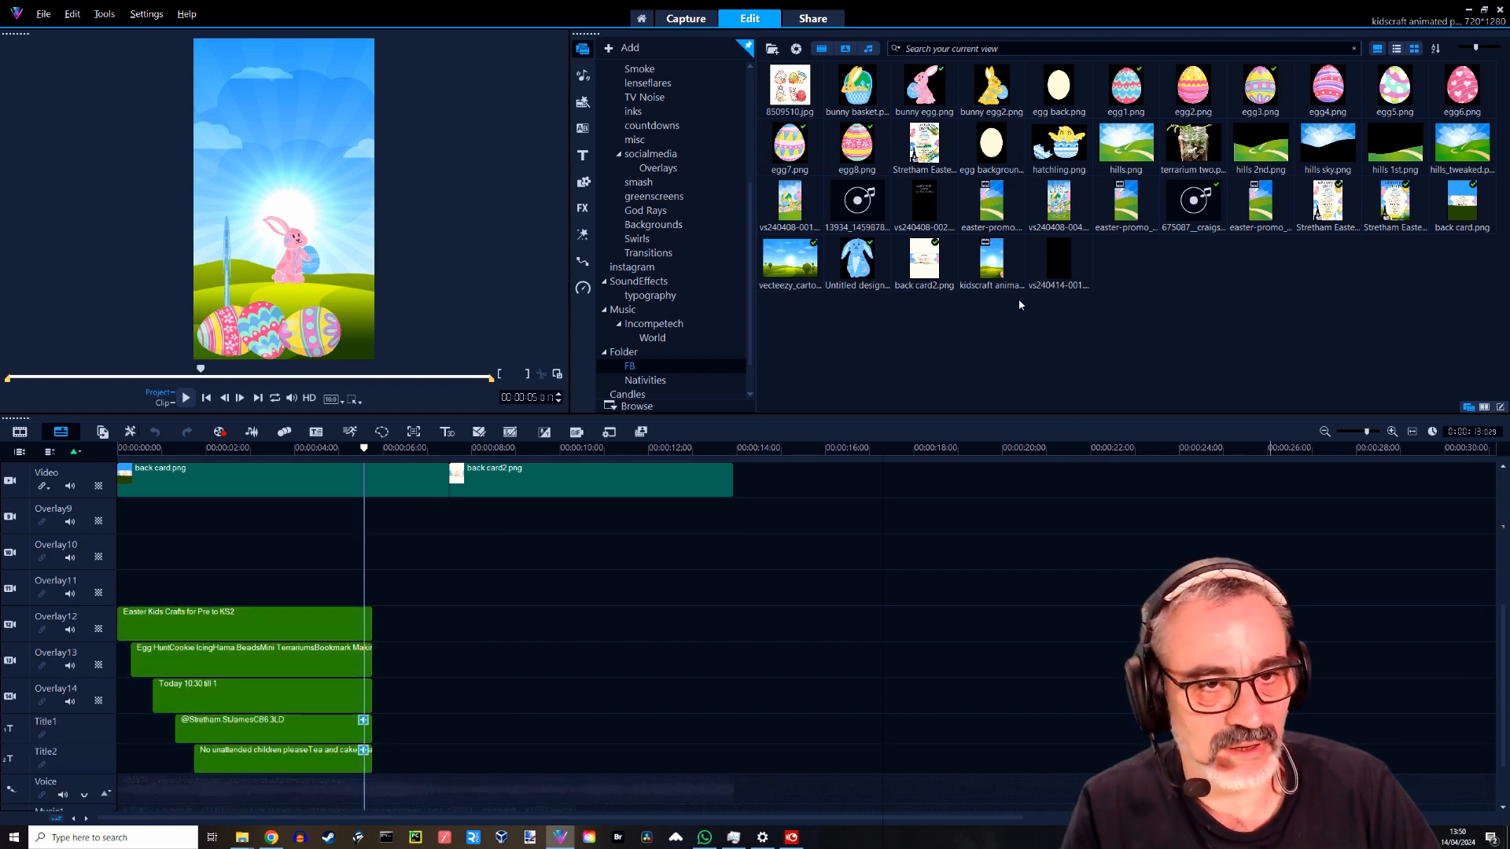
pyautogui.moveTo(992, 207); pyautogui.dragTo(605, 604)
pyautogui.press('space')
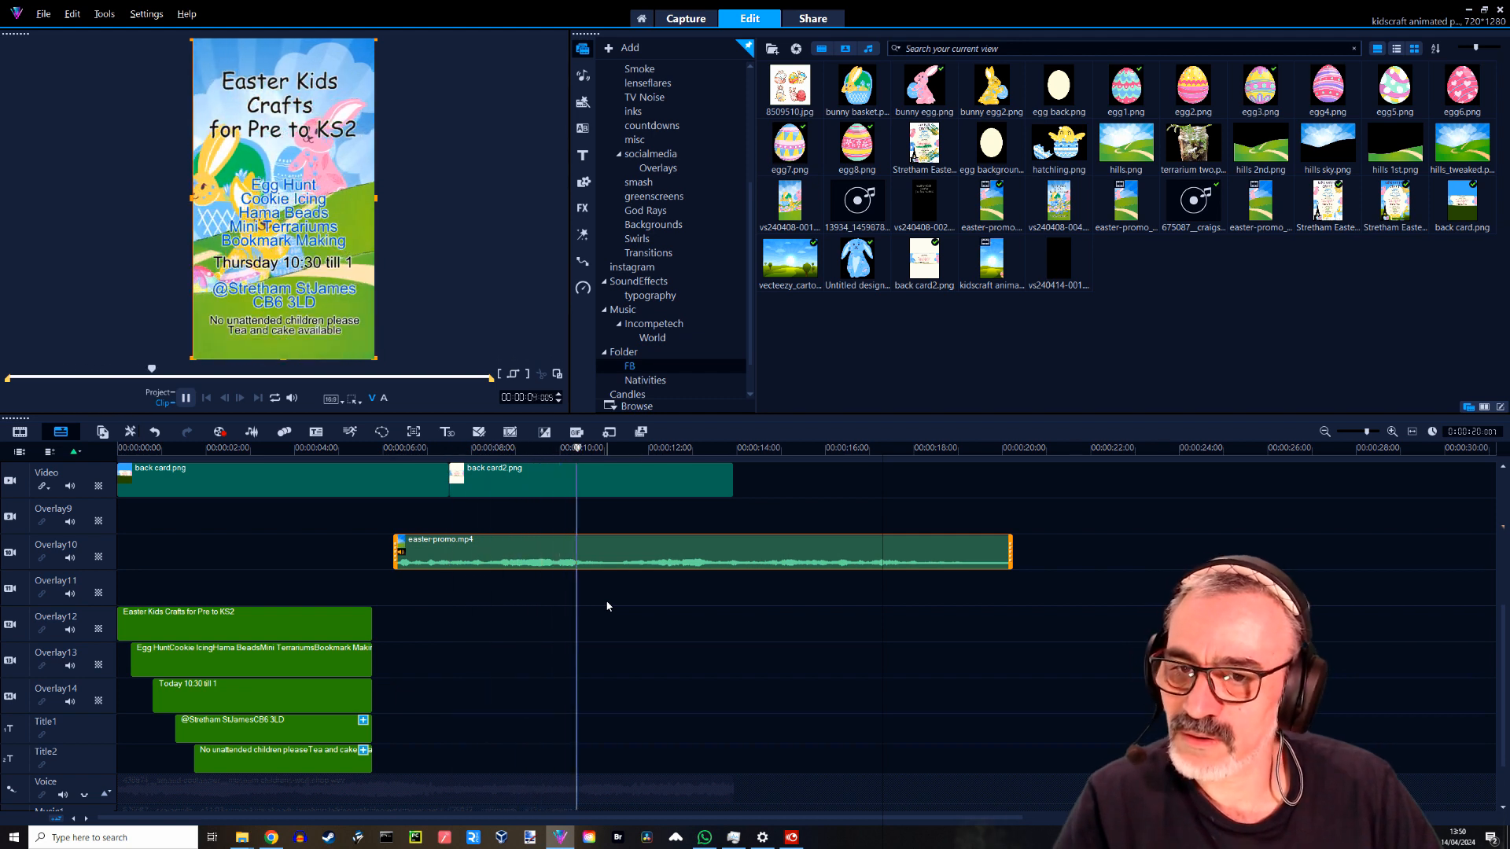
pyautogui.press('space')
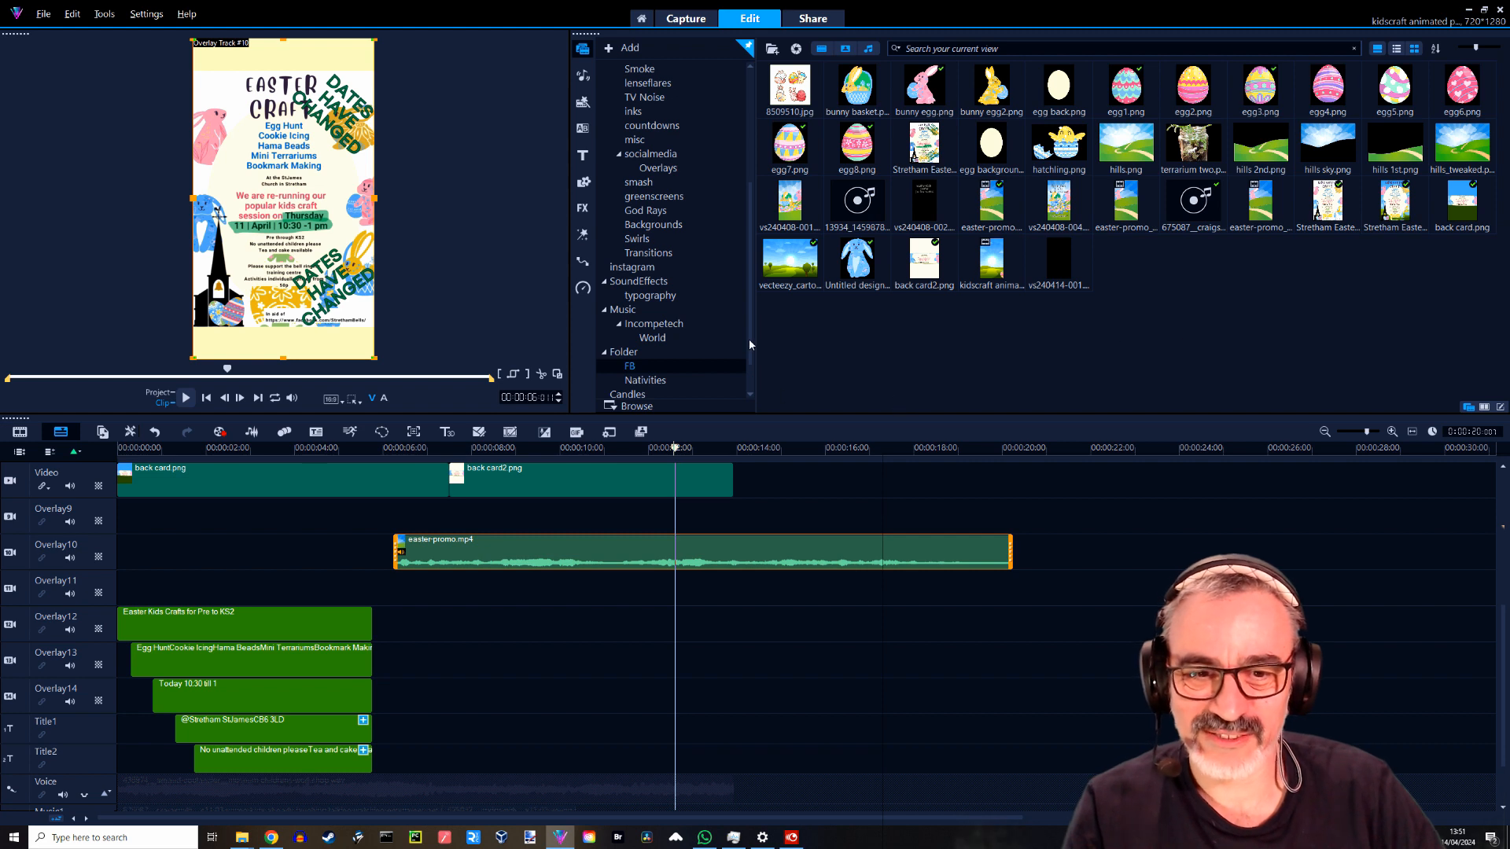
pyautogui.moveTo(748, 338); pyautogui.dragTo(750, 386)
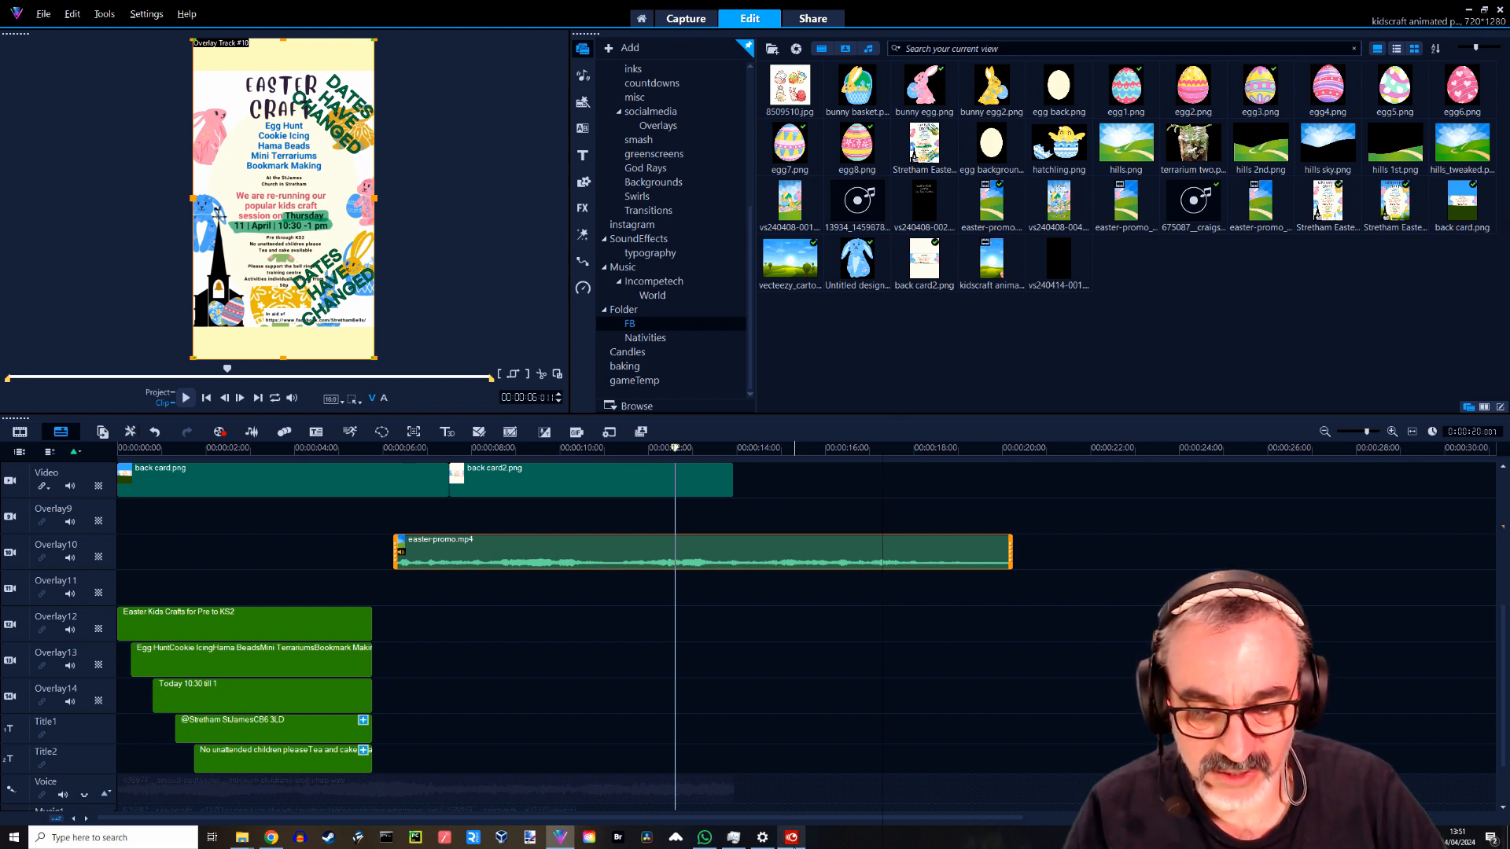
pyautogui.click(791, 837)
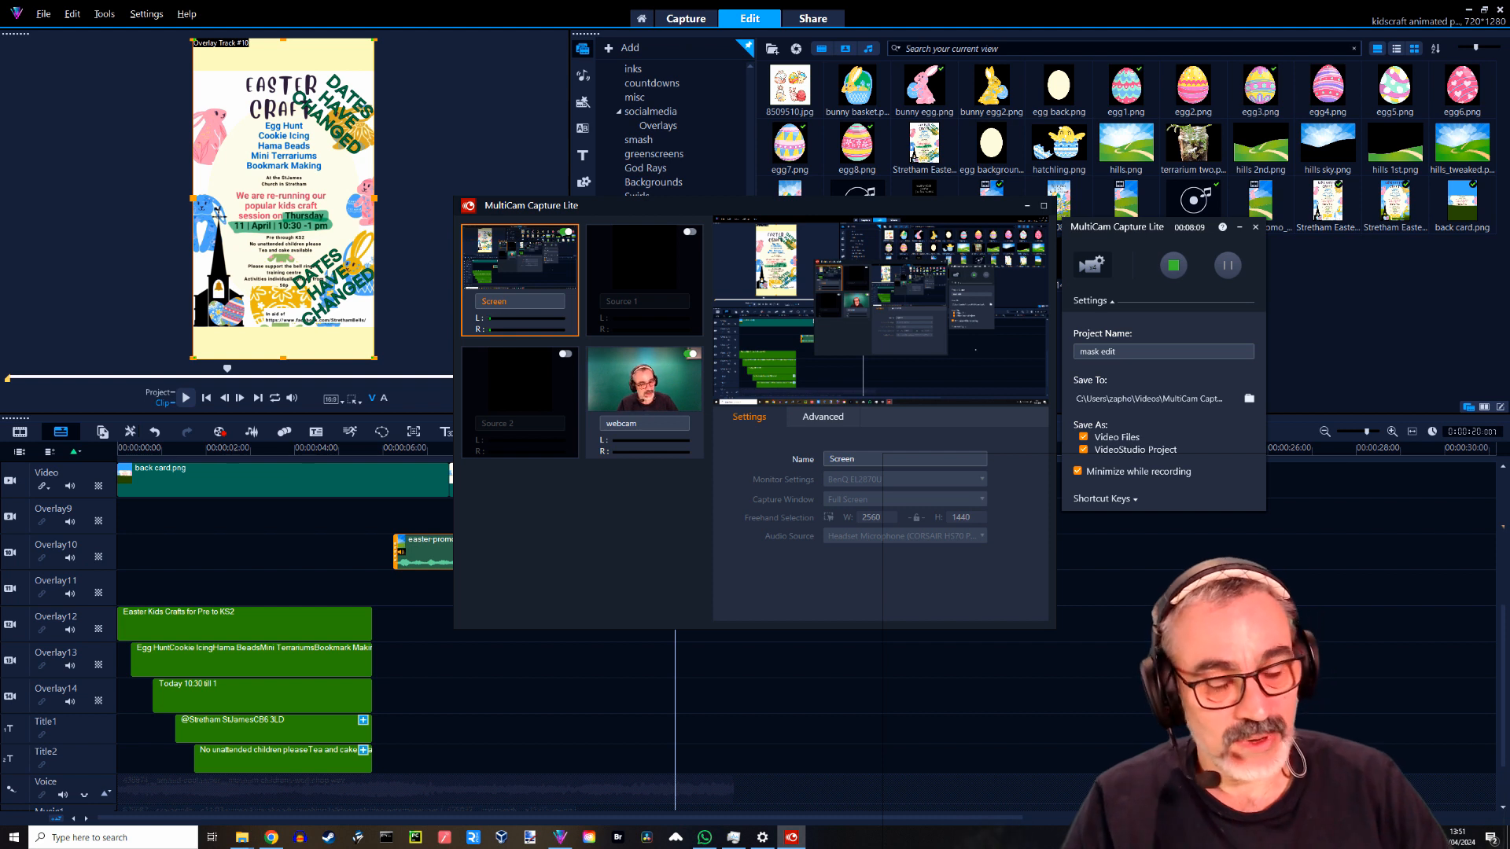